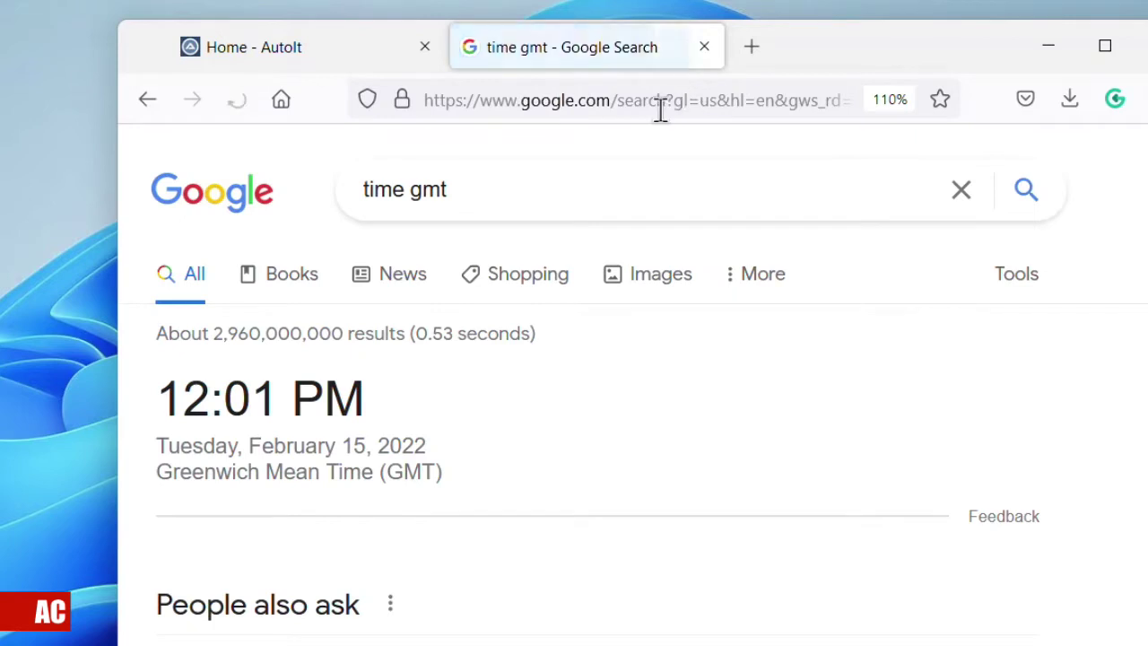
Open the Downloads page of the AutoIt website and find the available downloads.
left_click(296, 52)
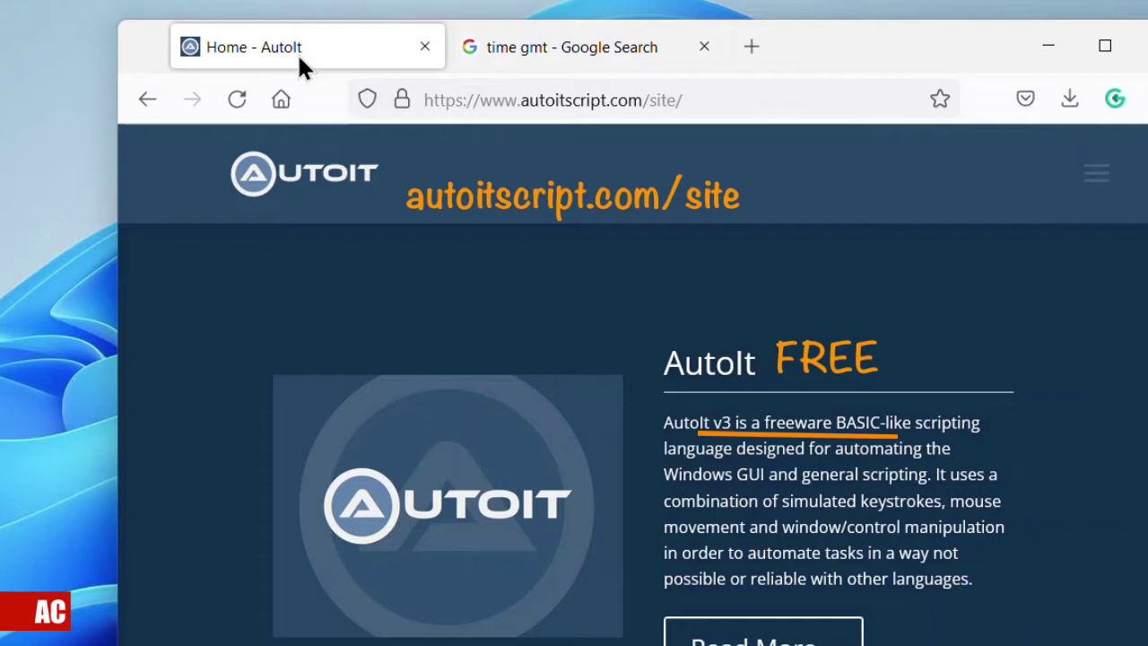
left_click(1092, 175)
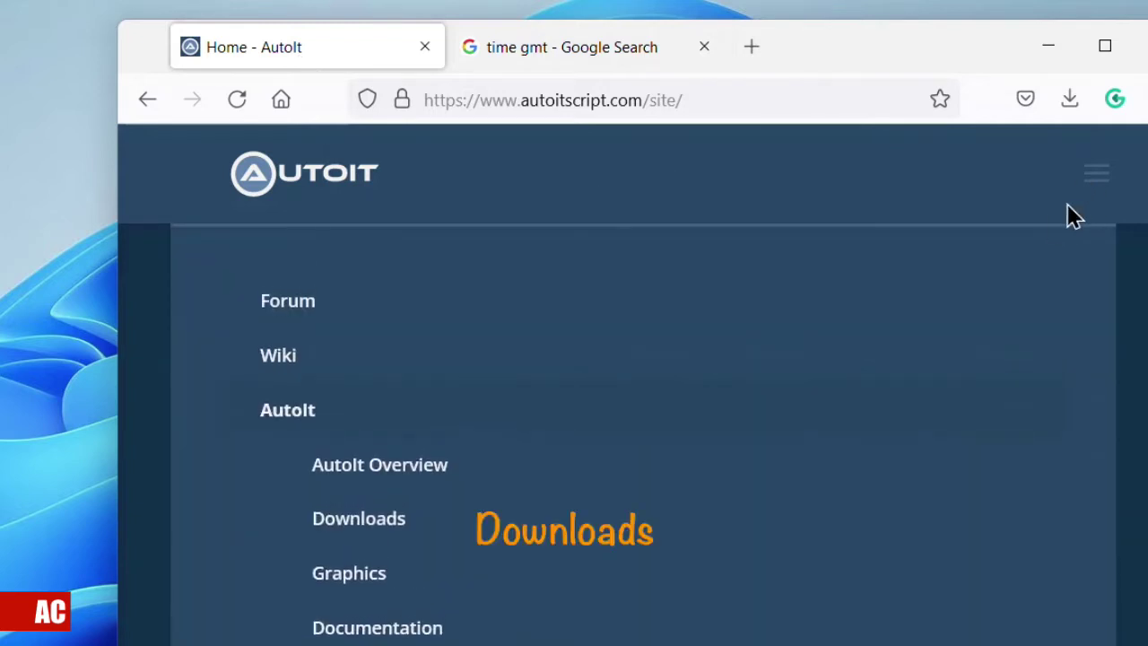
left_click(419, 519)
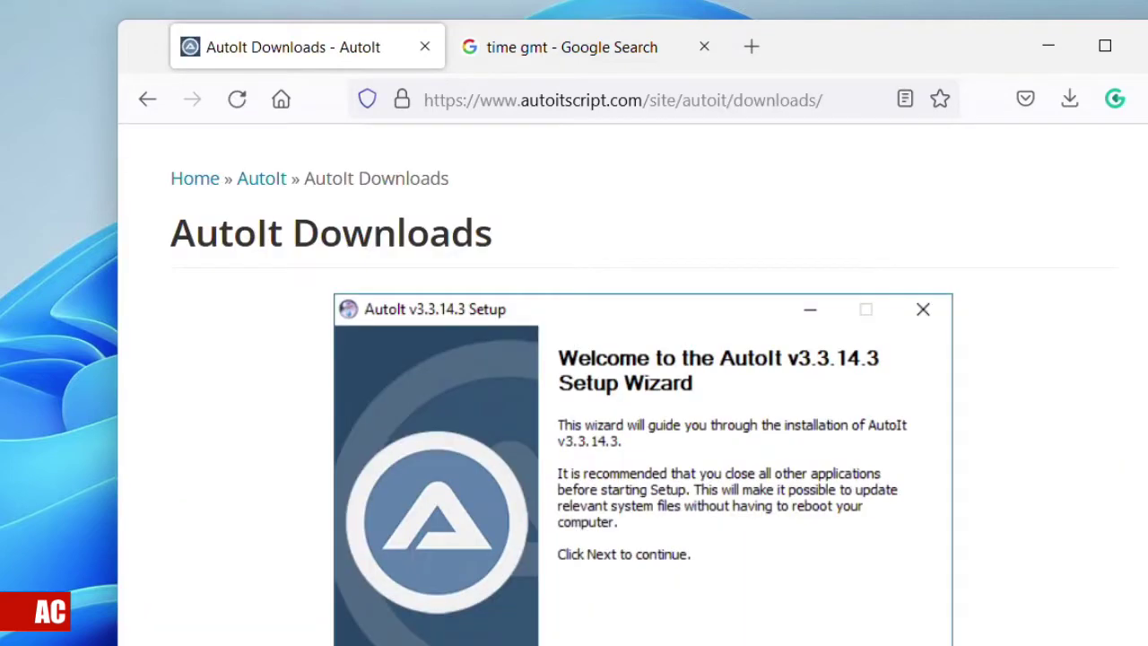
scroll(1127, 389, "down", 2)
scroll(644, 377, "down", 15)
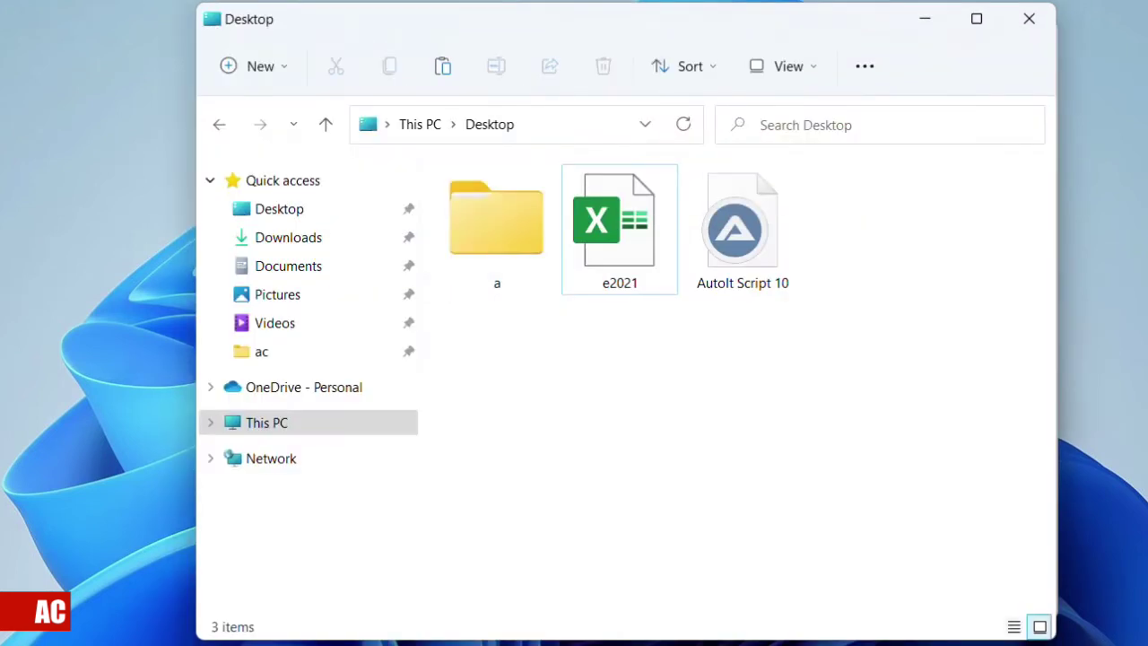
Open the AutoIt Script 10 file from the Desktop folder in the SciTE-Lite editor.
left_click(741, 242)
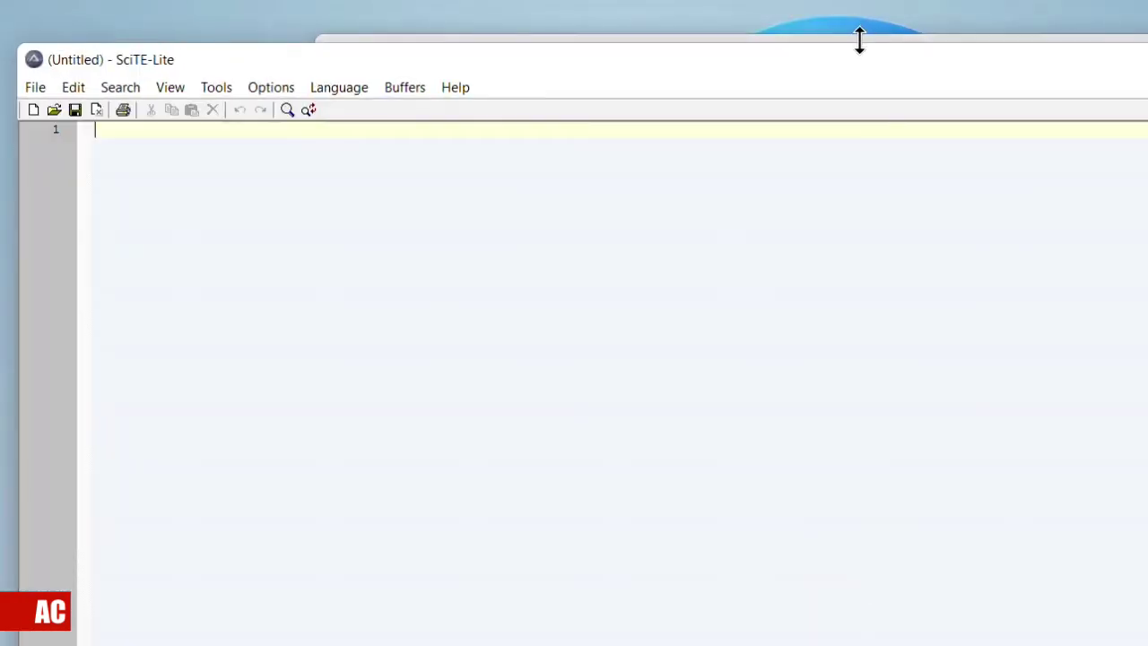
left_click_drag(843, 87, 959, 115)
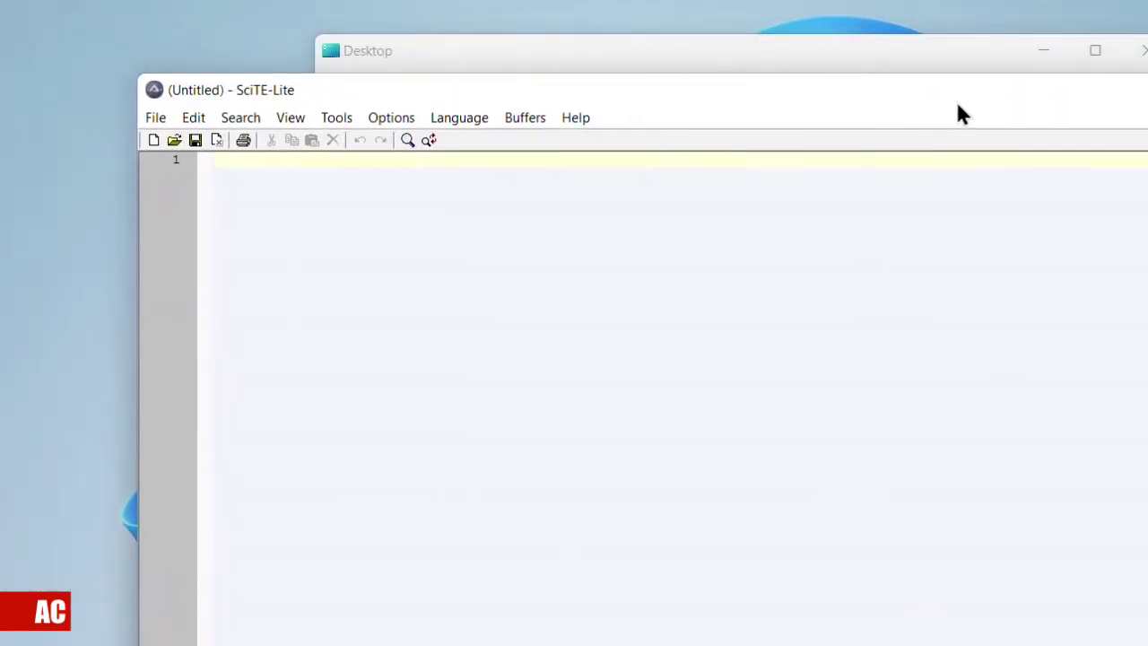
left_click(890, 64)
left_click_drag(885, 289, 269, 220)
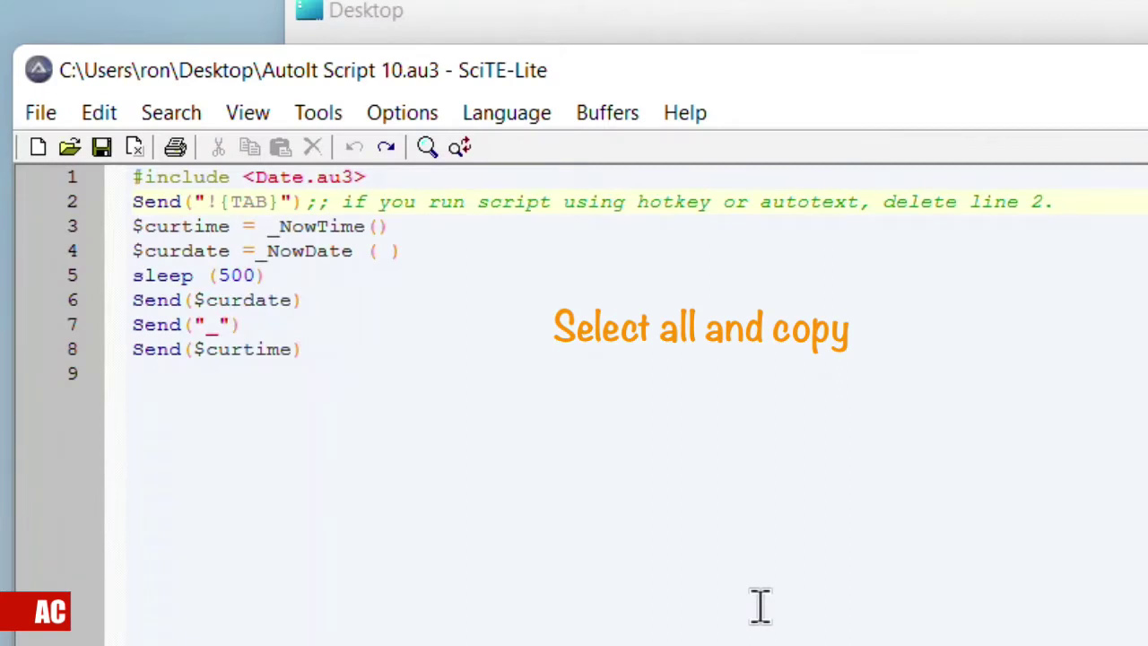
Copy the entire AutoIt Script 10 code into a new untitled script.
key("ctrl+a")
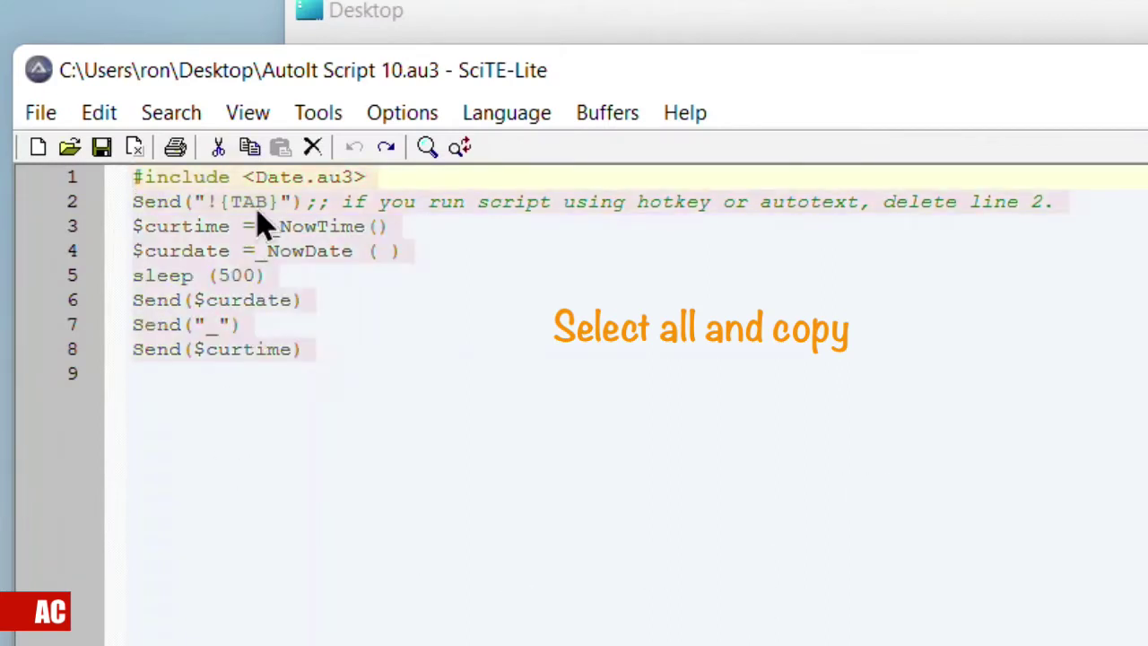
left_click(254, 153)
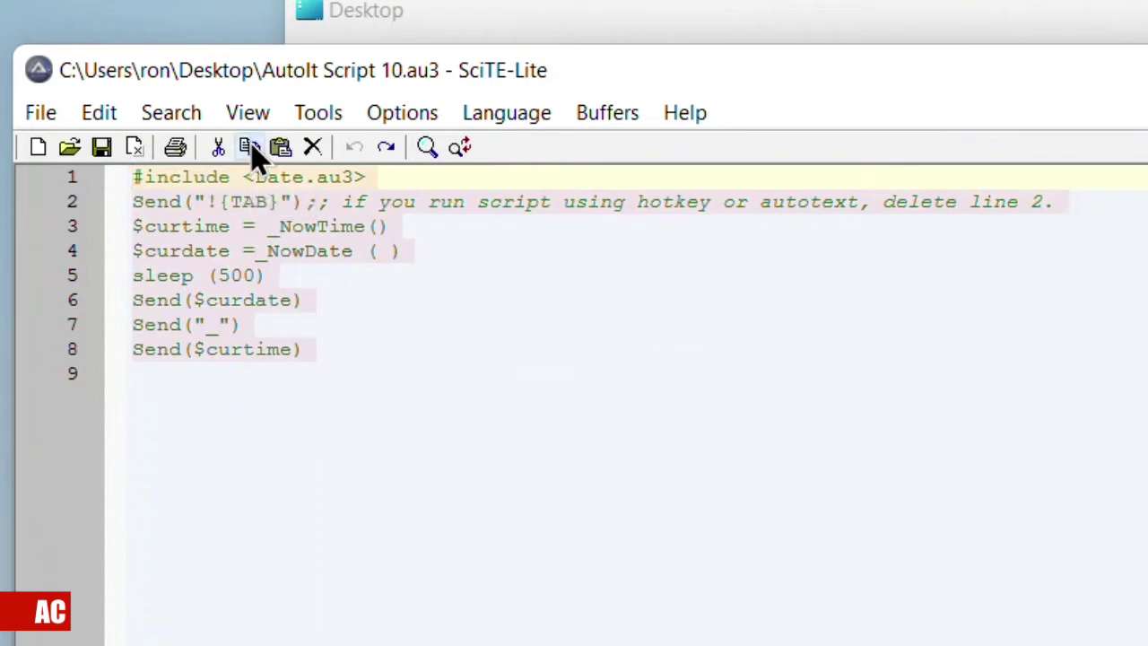
left_click(38, 149)
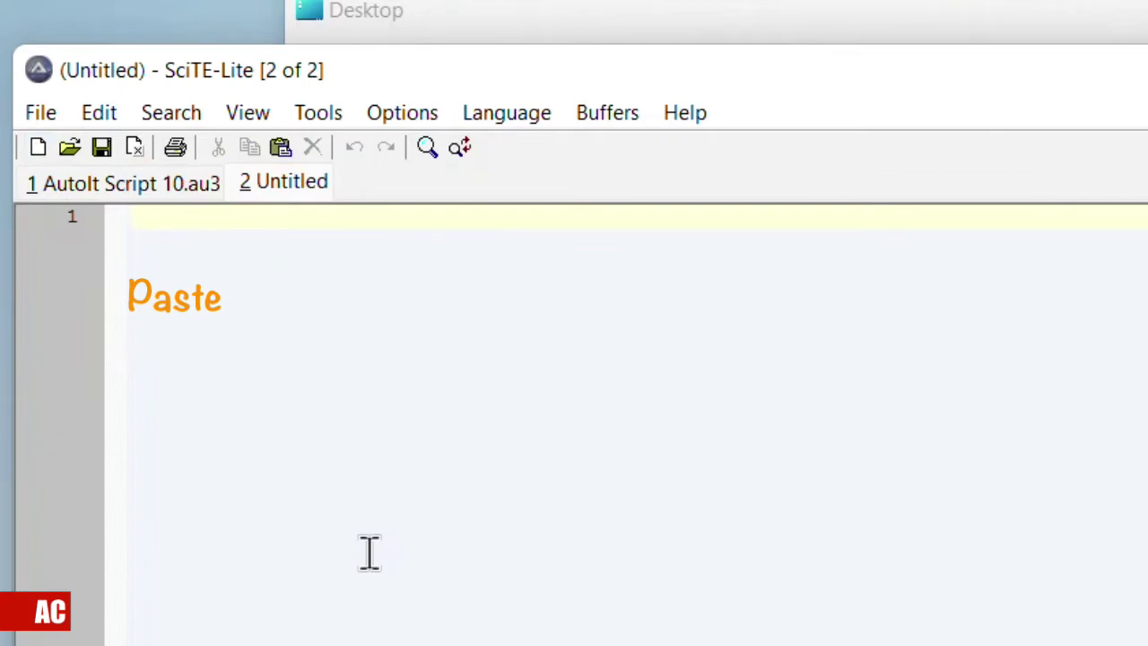
key("ctrl+v")
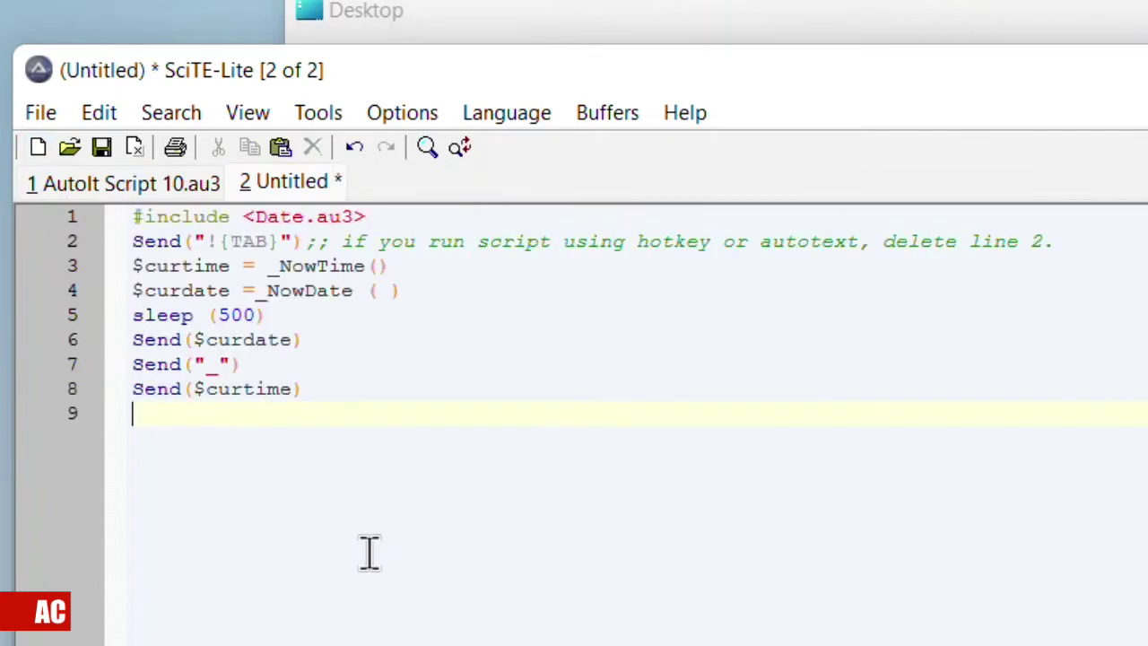
Save the new script on the Desktop as "date time" in AutoIt (au3) format.
left_click(102, 151)
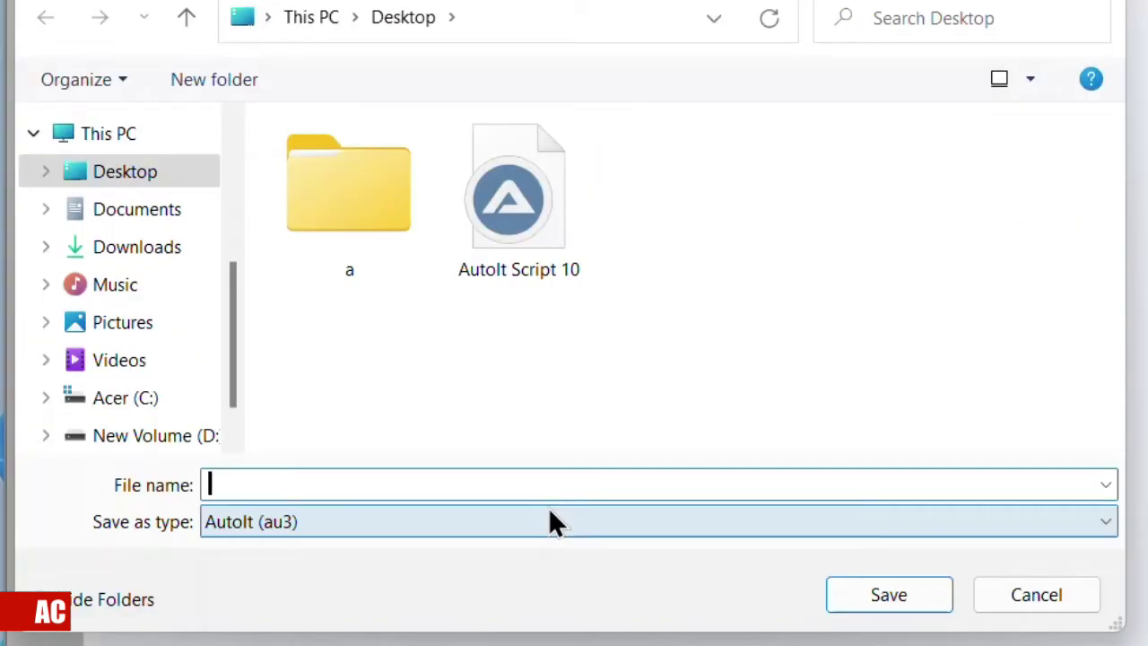
type("da")
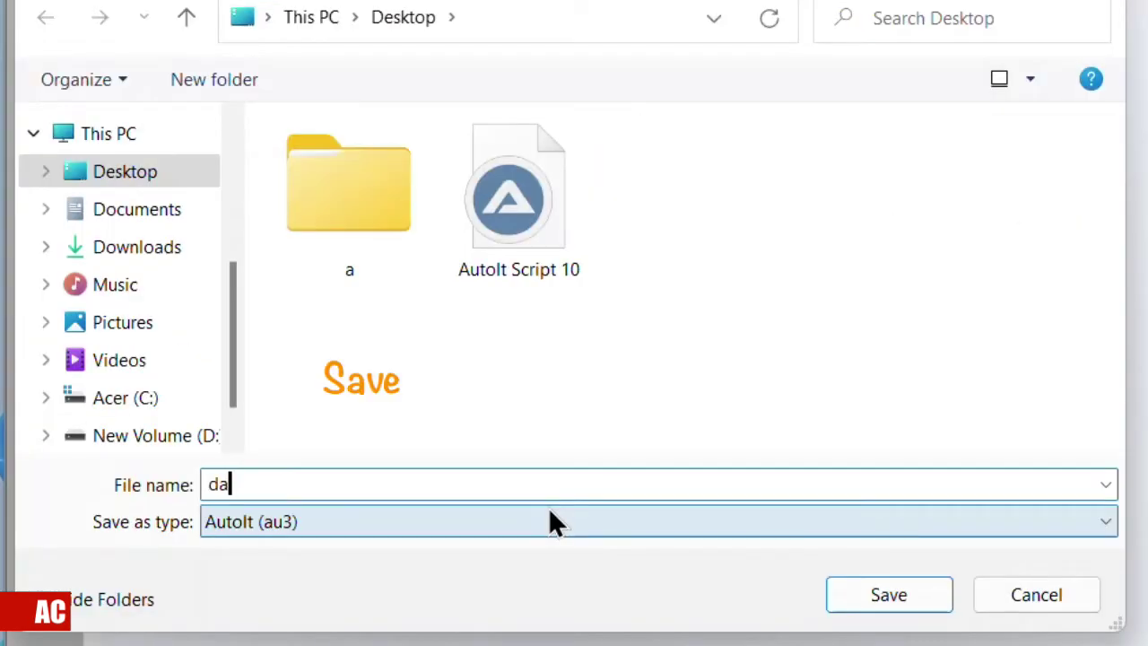
type("te time")
left_click(888, 602)
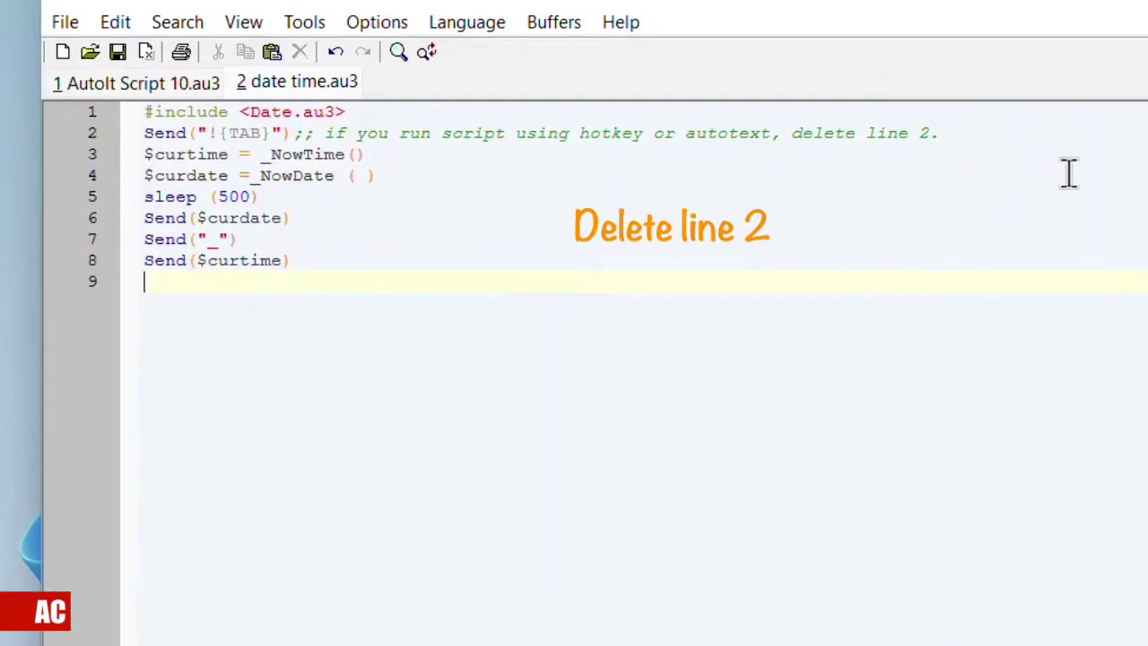
Delete the Send("!{TAB}") command and its comment from line 2, and save the script.
left_click(928, 134)
left_click_drag(928, 134, 128, 140)
key("Delete")
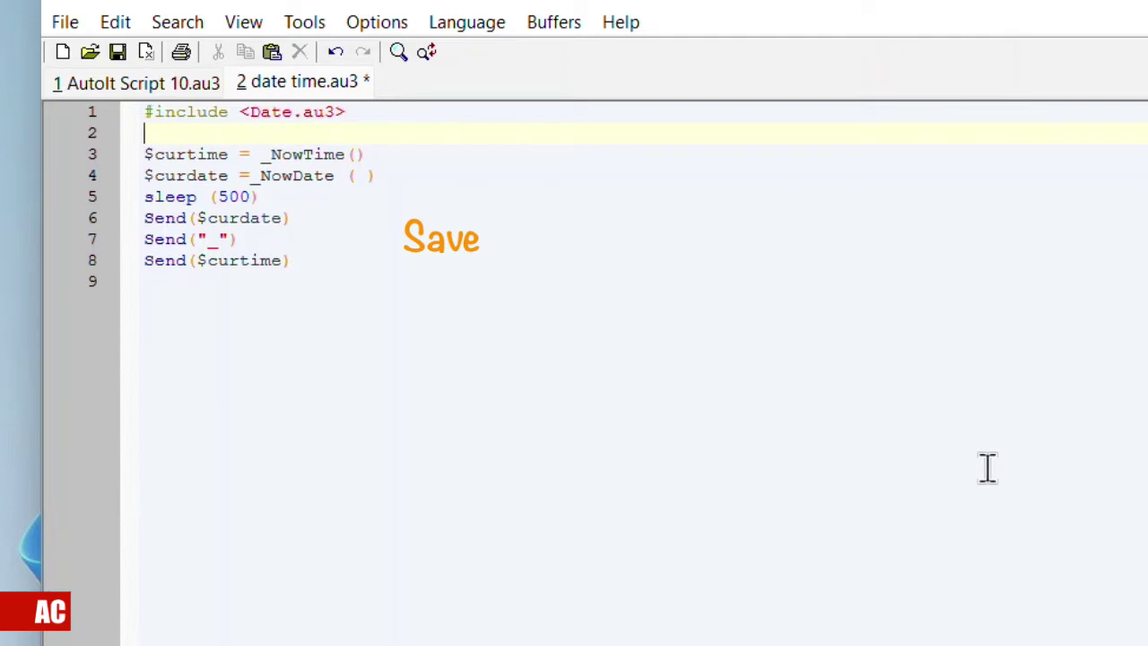
key("ctrl+s")
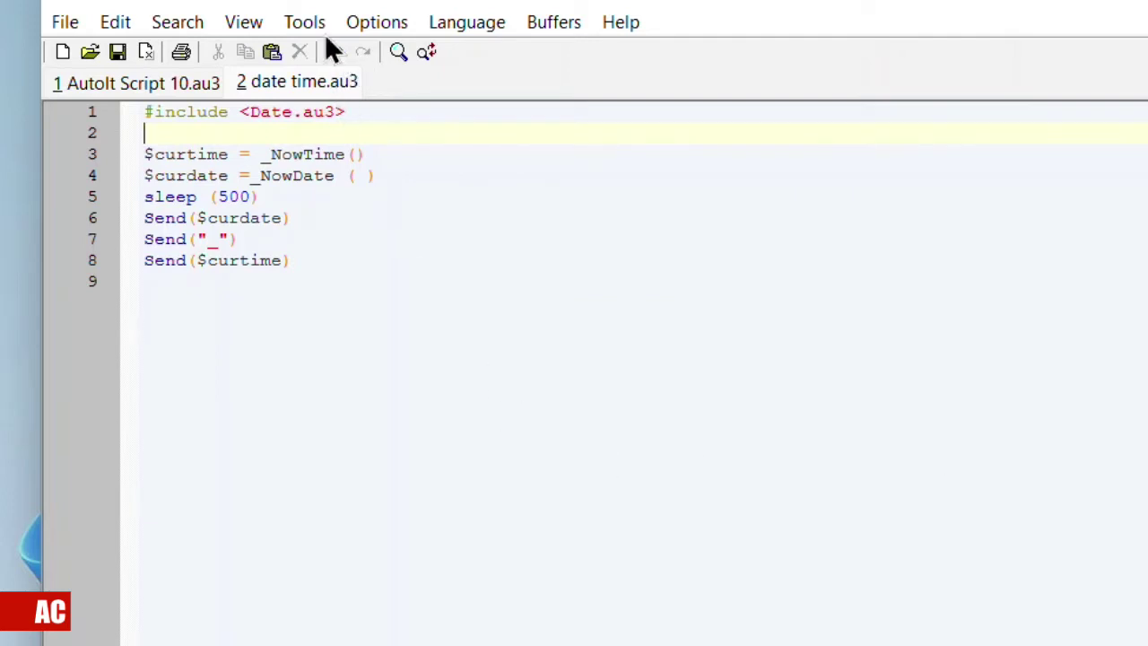
Compile the date time script into an executable and open the properties of the resulting desktop file.
left_click(303, 22)
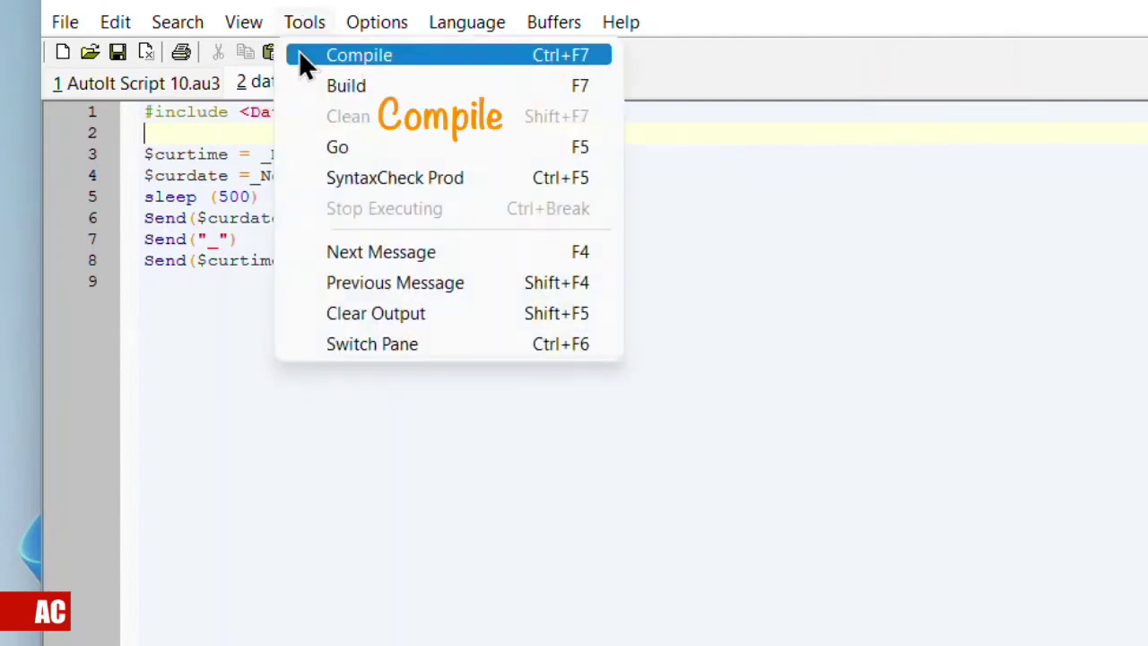
left_click(305, 55)
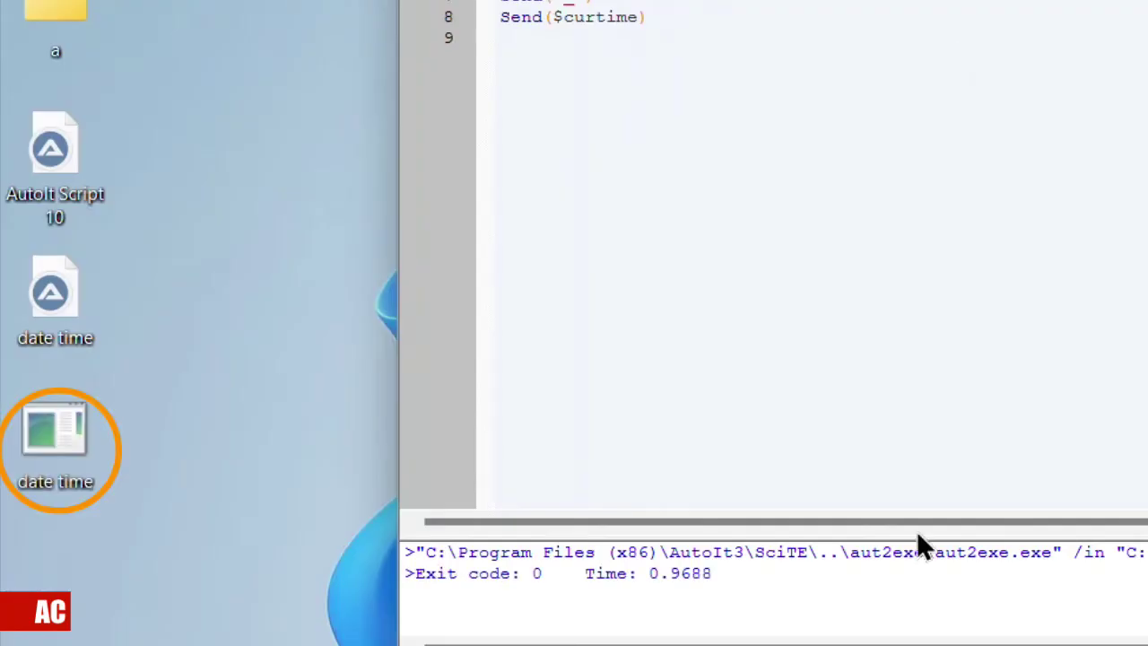
right_click(80, 425)
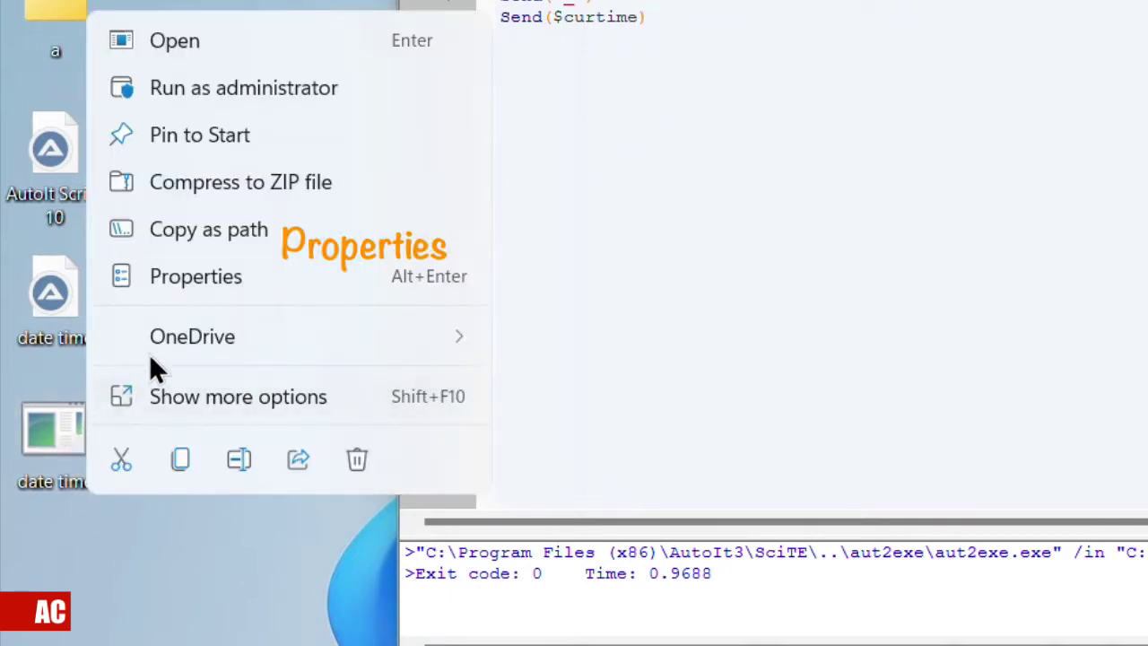
left_click(180, 276)
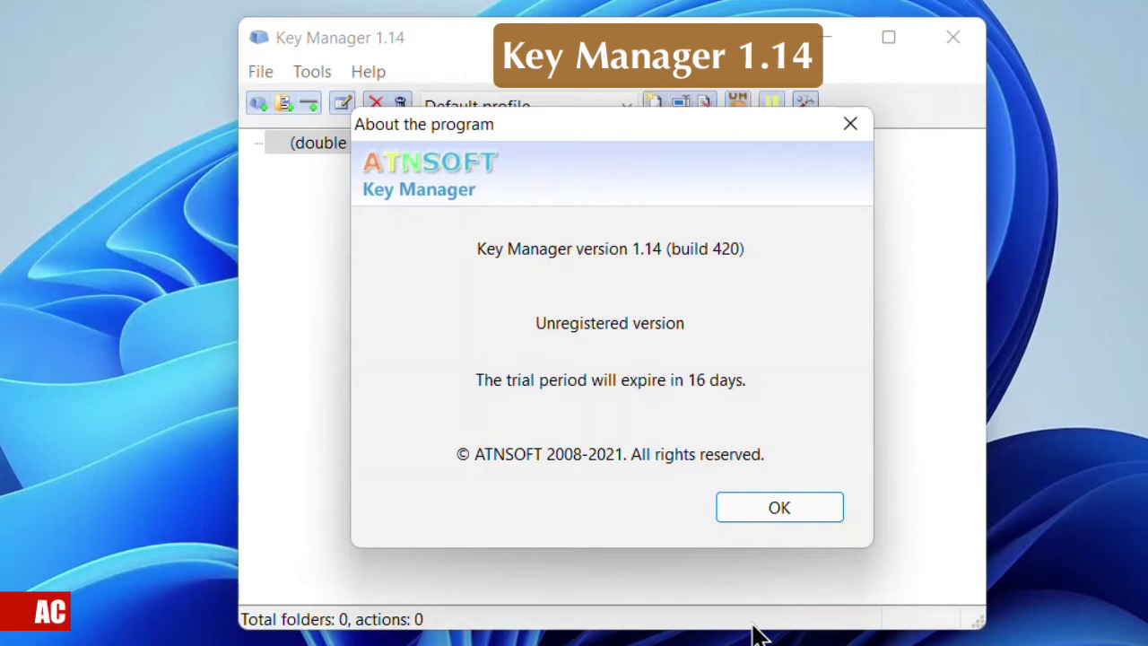
In Key Manager, add a new action triggered by a long press of Numpad Enter.
key("Return")
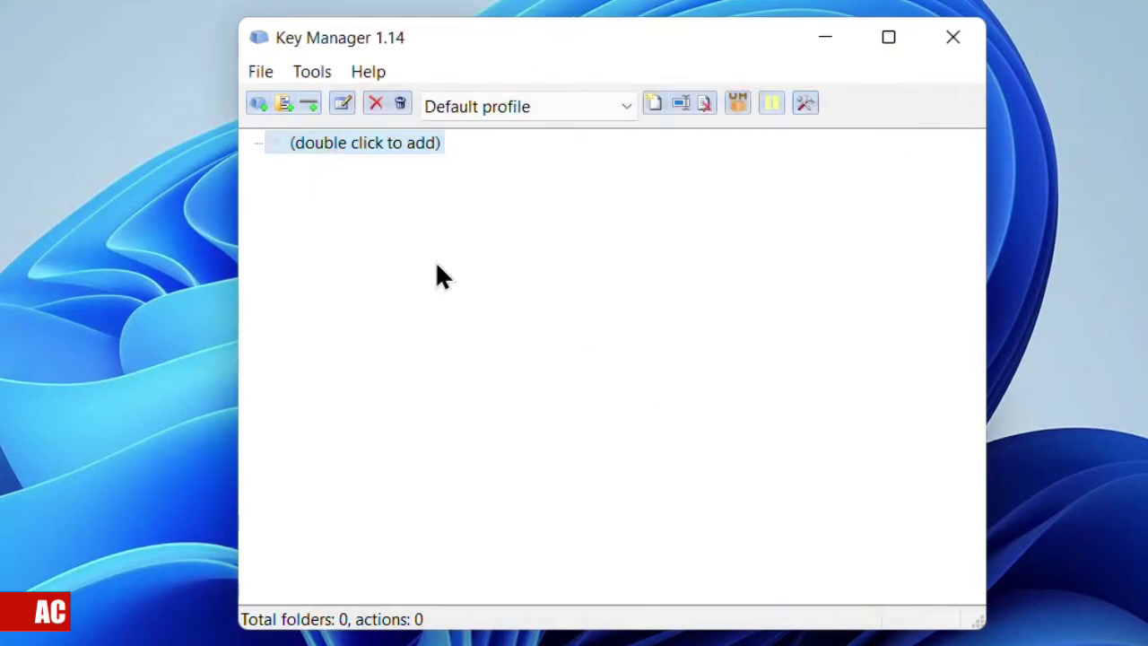
double_click(395, 166)
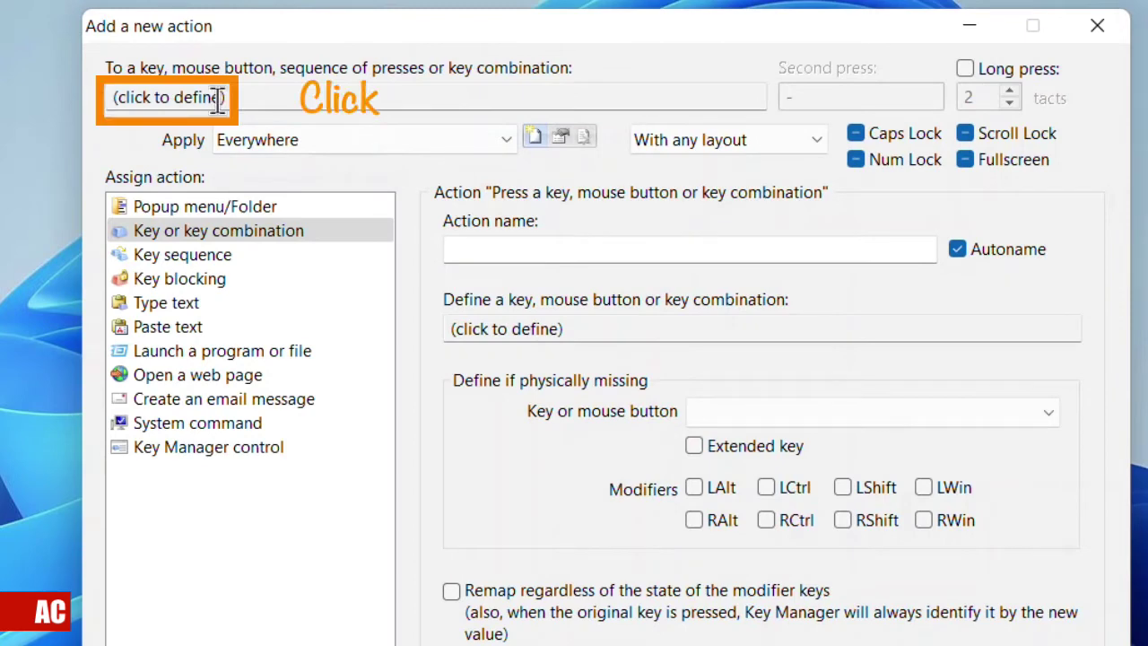
left_click(269, 95)
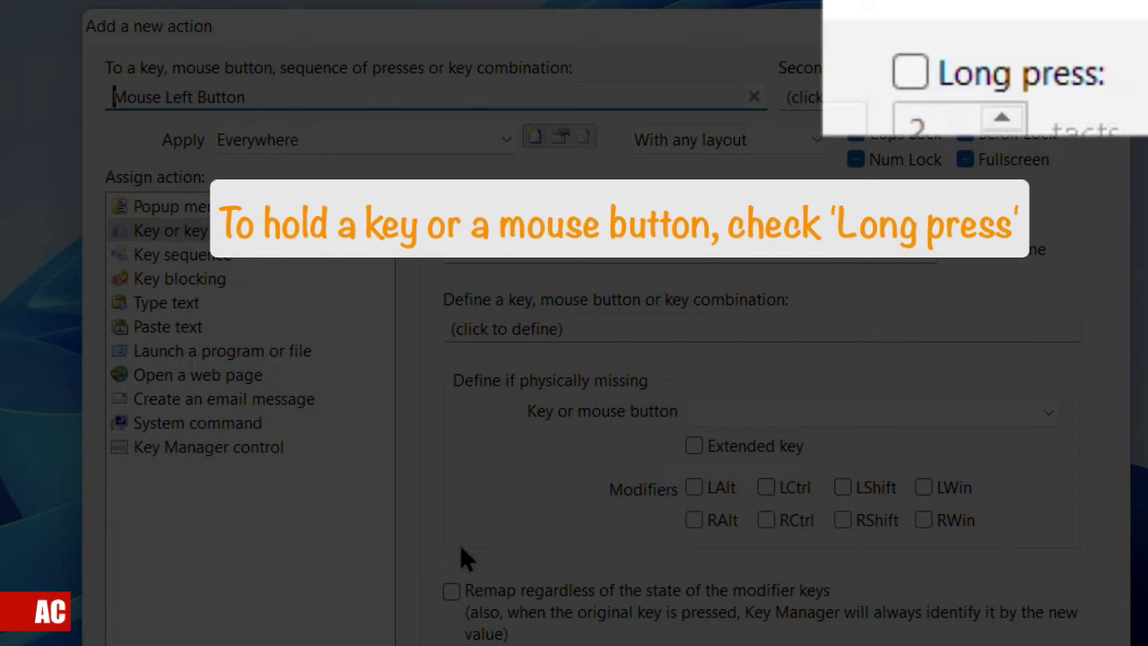
key("KP_Enter")
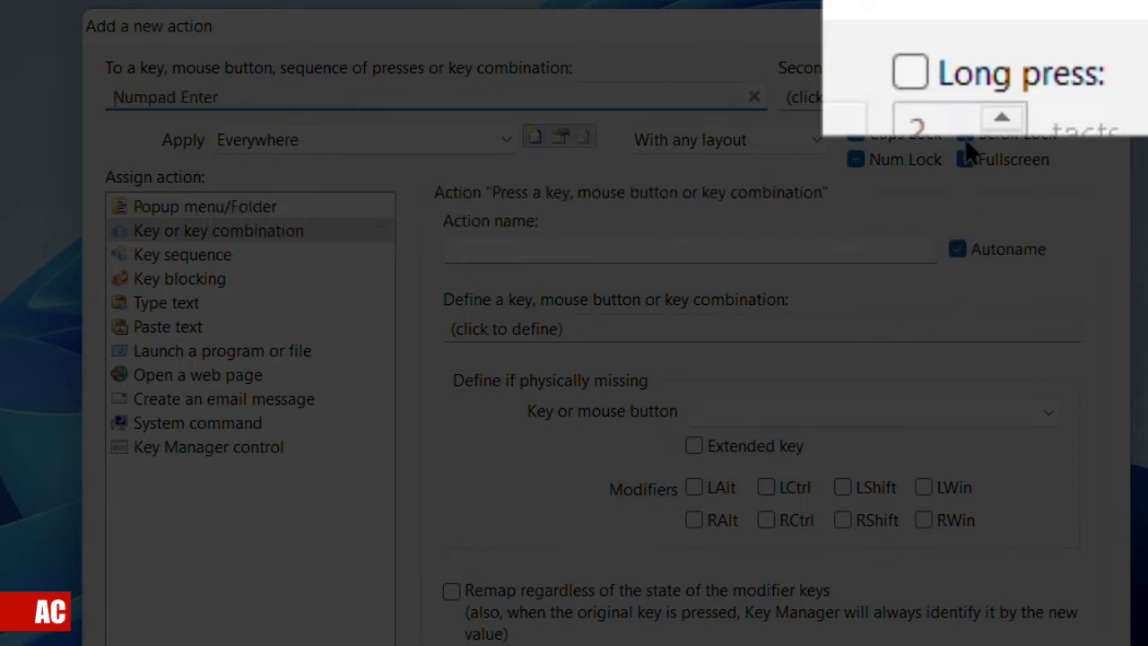
left_click(910, 75)
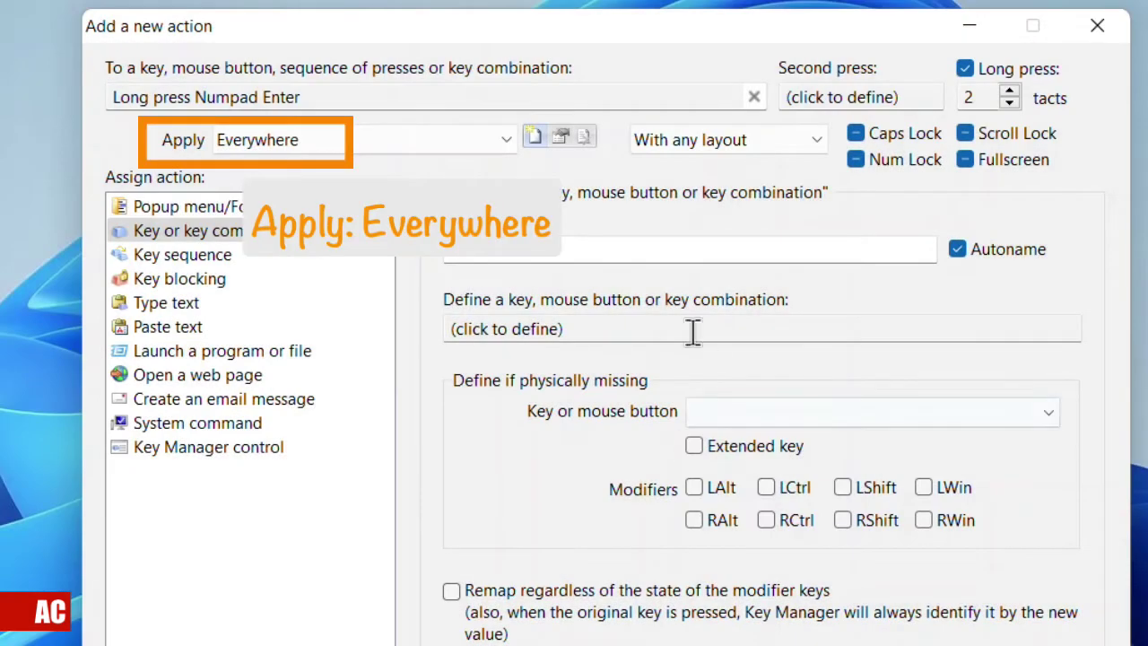
Assign "Launch a program or file" to the trigger and name the action "date time".
left_click(565, 249)
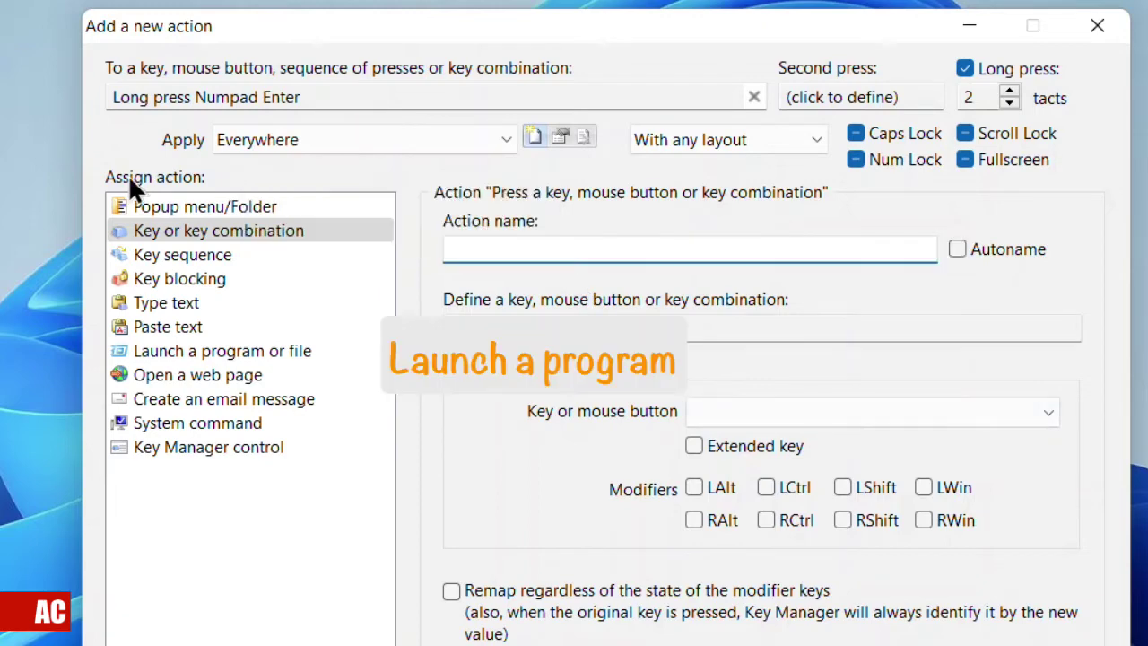
left_click(296, 352)
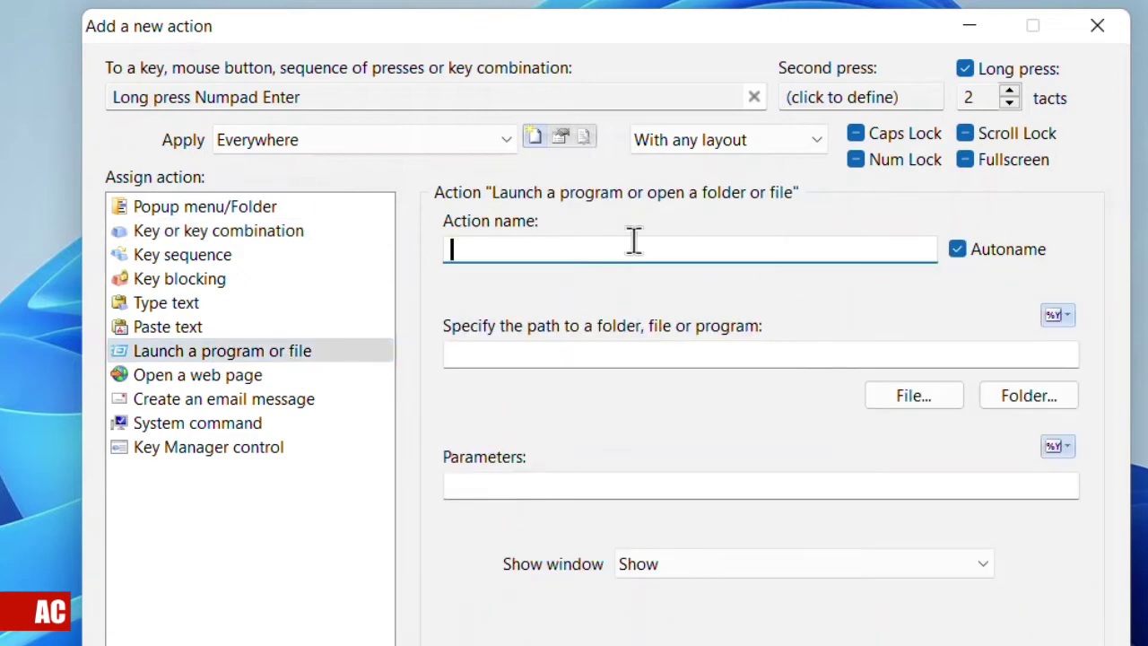
type("date time")
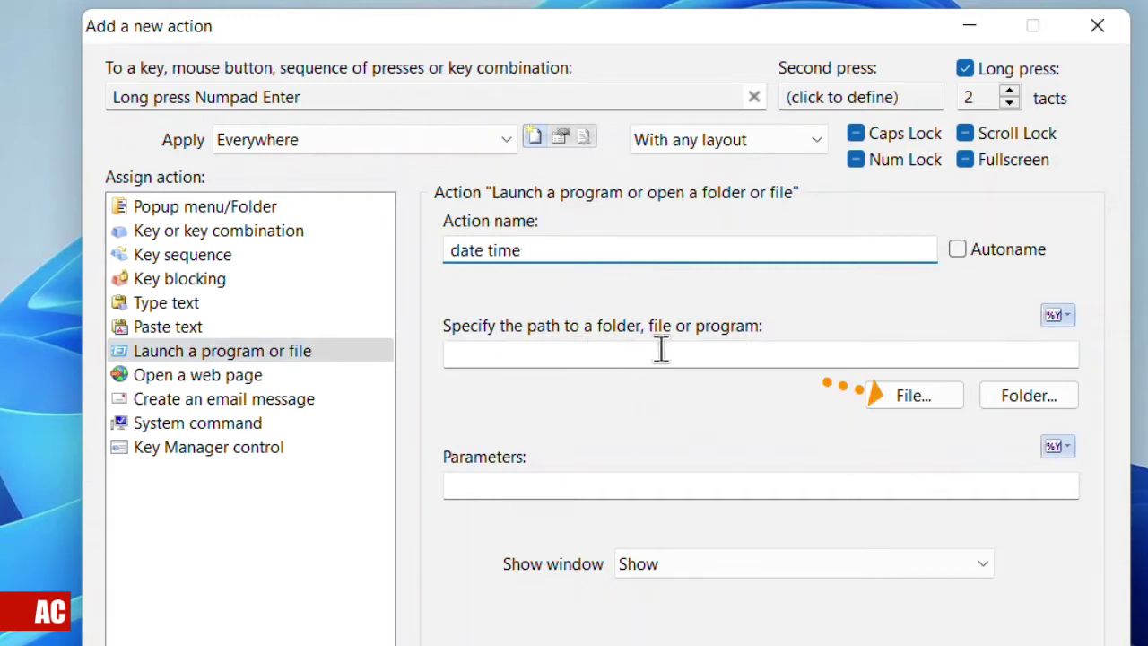
Set the date time.exe file on the Desktop as the program to launch and confirm the new action.
left_click(938, 400)
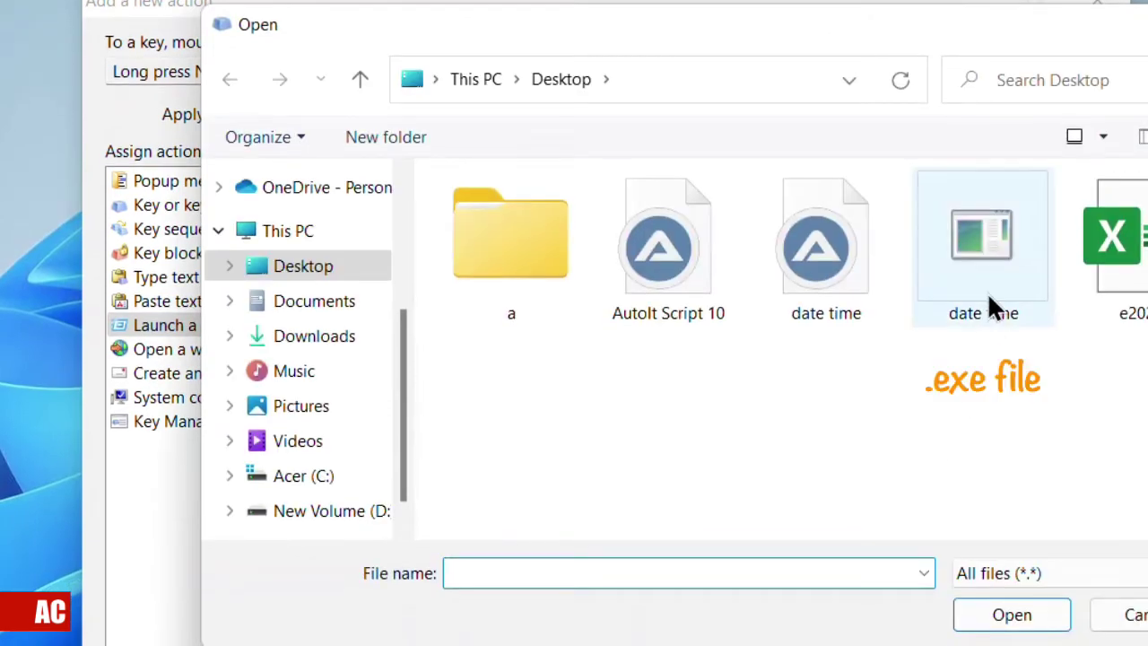
left_click(1005, 254)
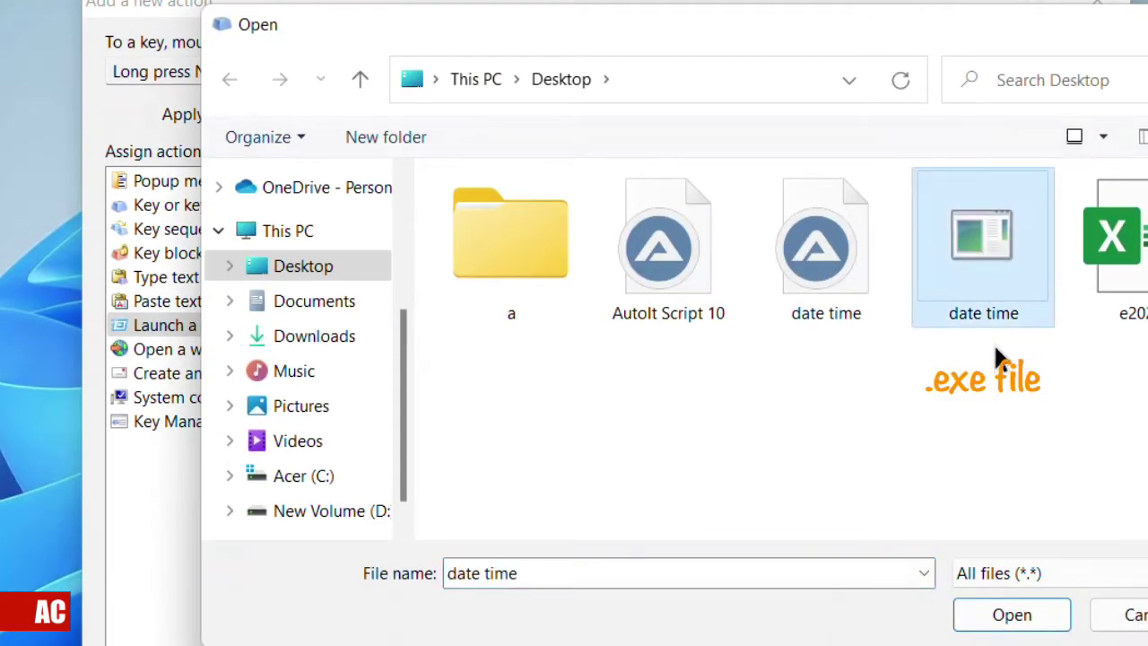
left_click(1025, 615)
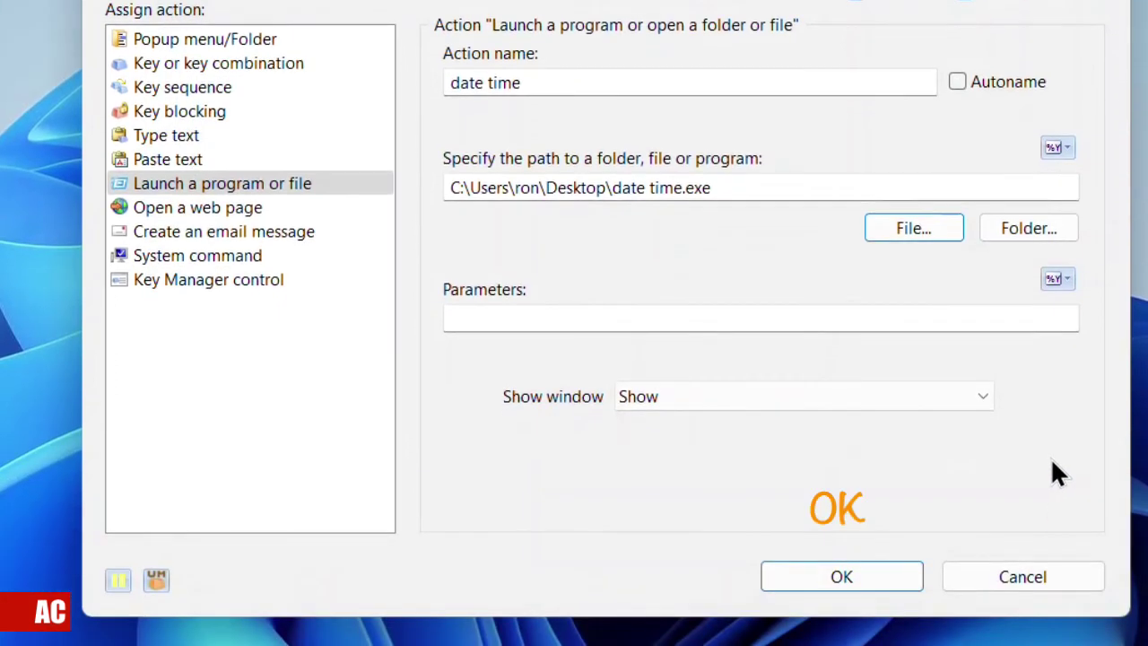
left_click(862, 576)
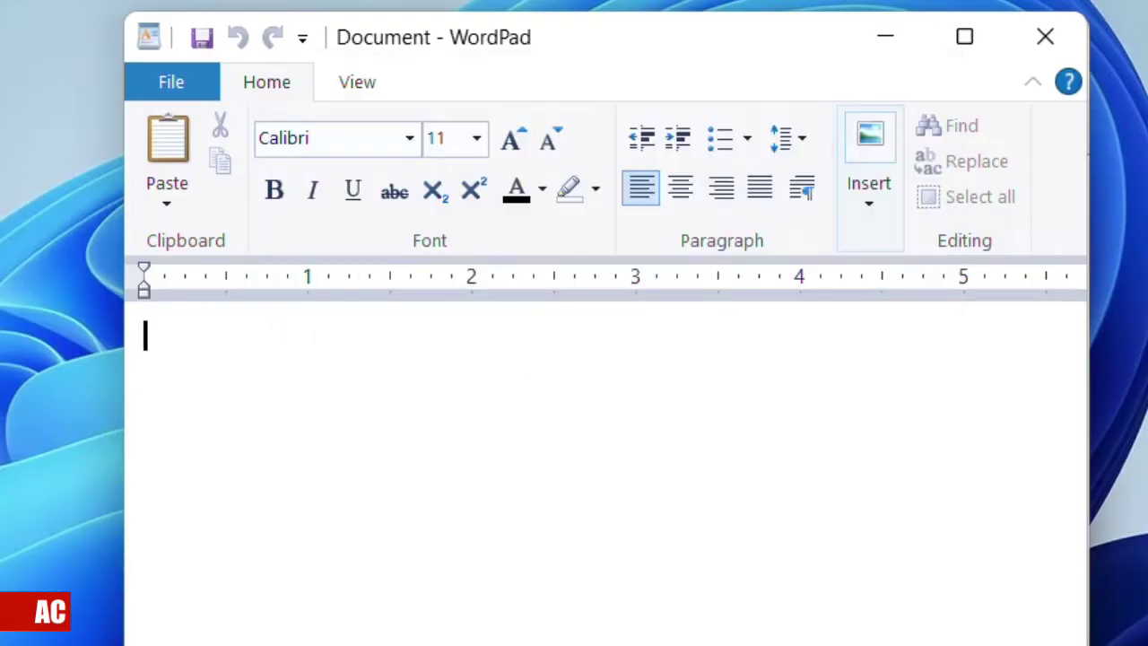
In WordPad, use the long-press Numpad Enter hotkey to insert the date and time in the document and the file name.
key("KP_Enter")
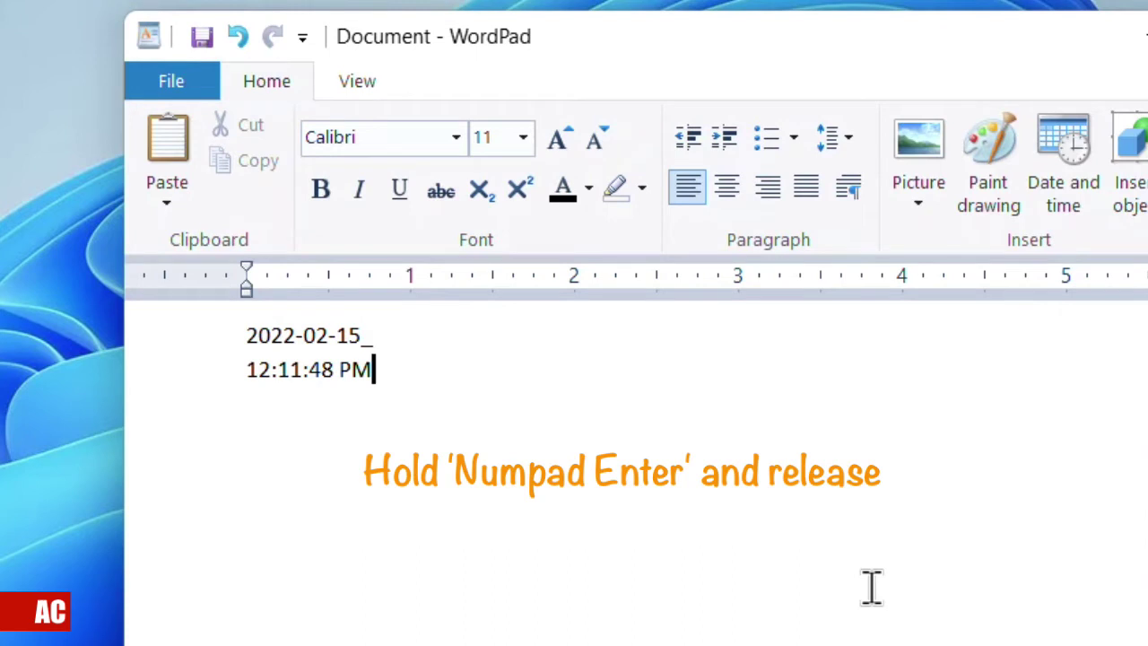
key("KP_Enter")
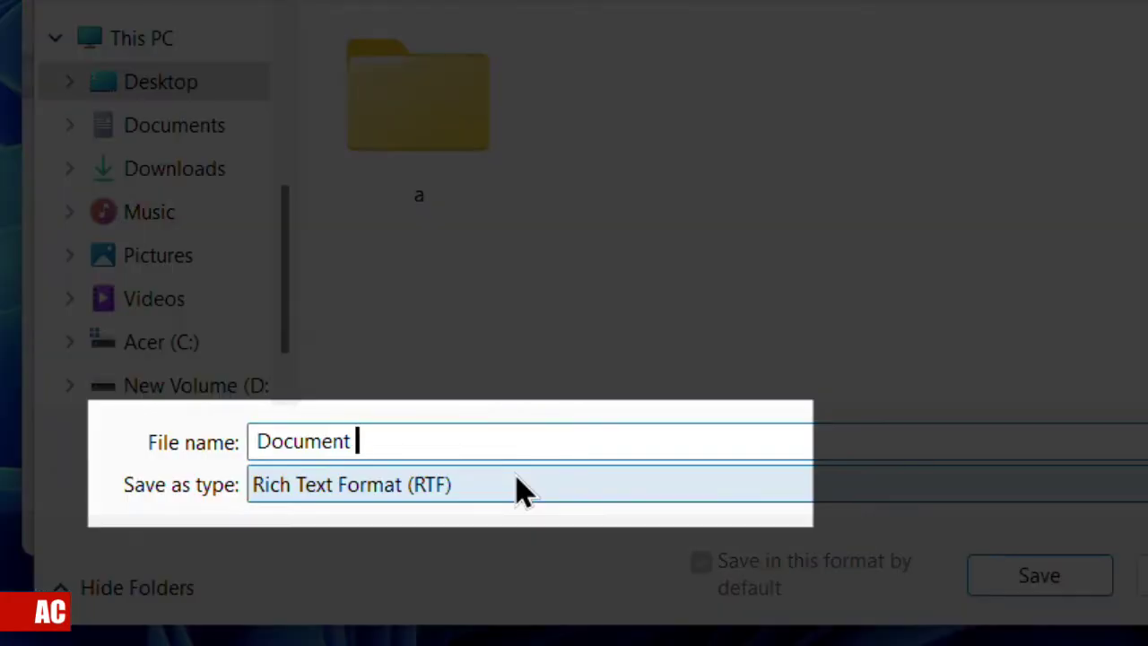
key("KP_Enter")
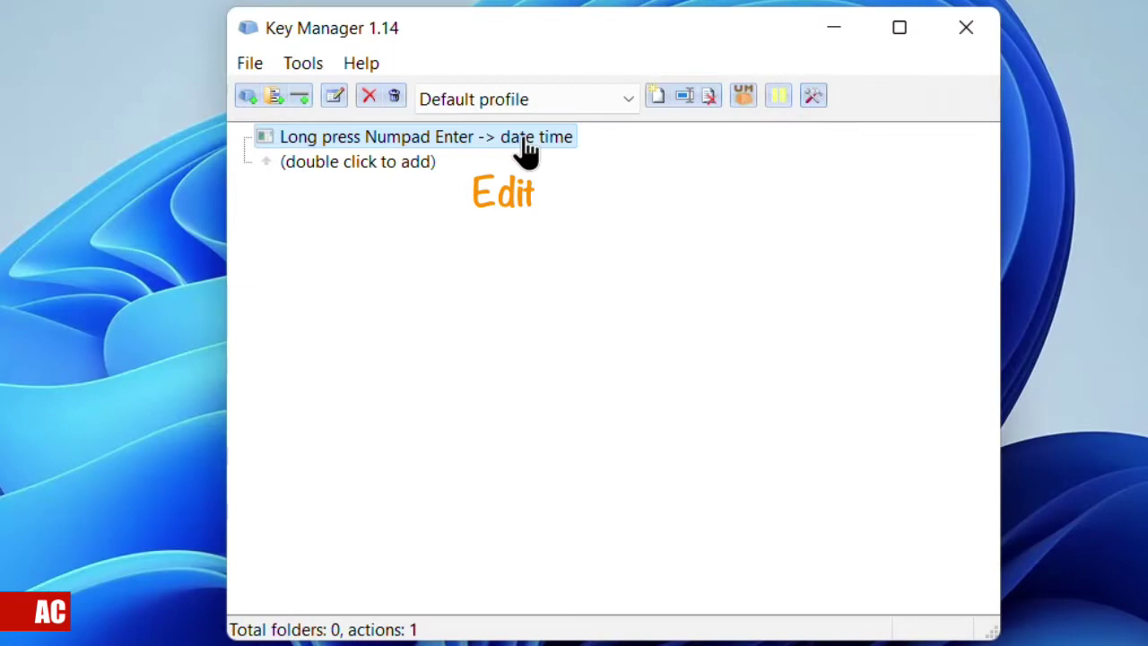
Change the date time action's trigger to a long press of Mouse X1 Button, confirm it, and use it to insert the date and time in Word.
double_click(523, 139)
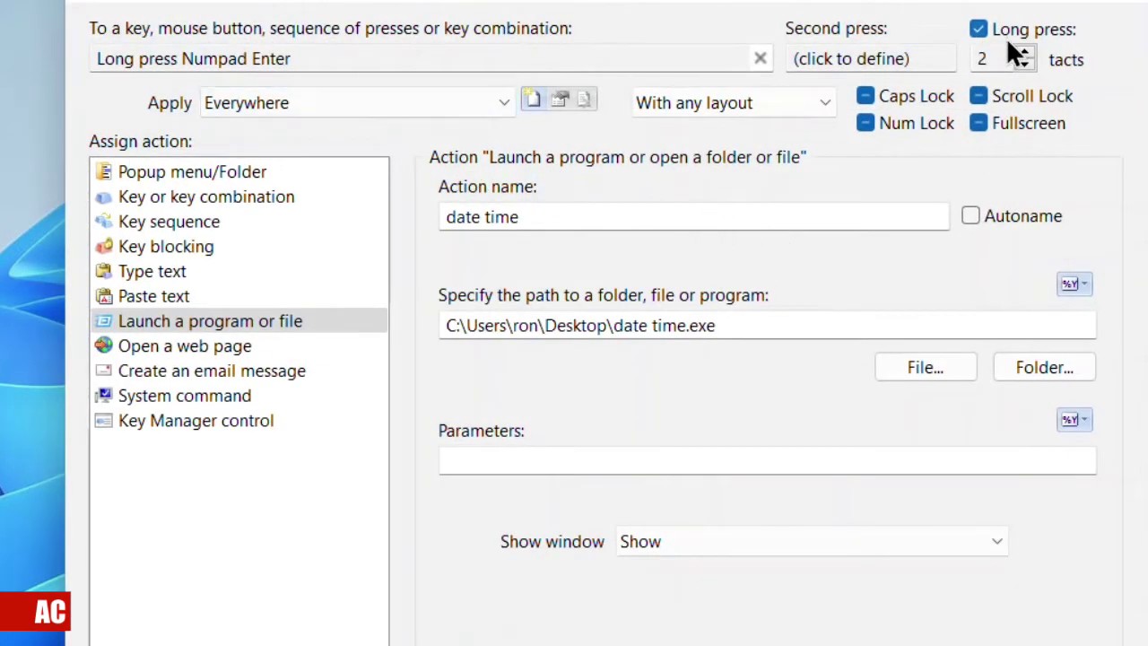
left_click(978, 28)
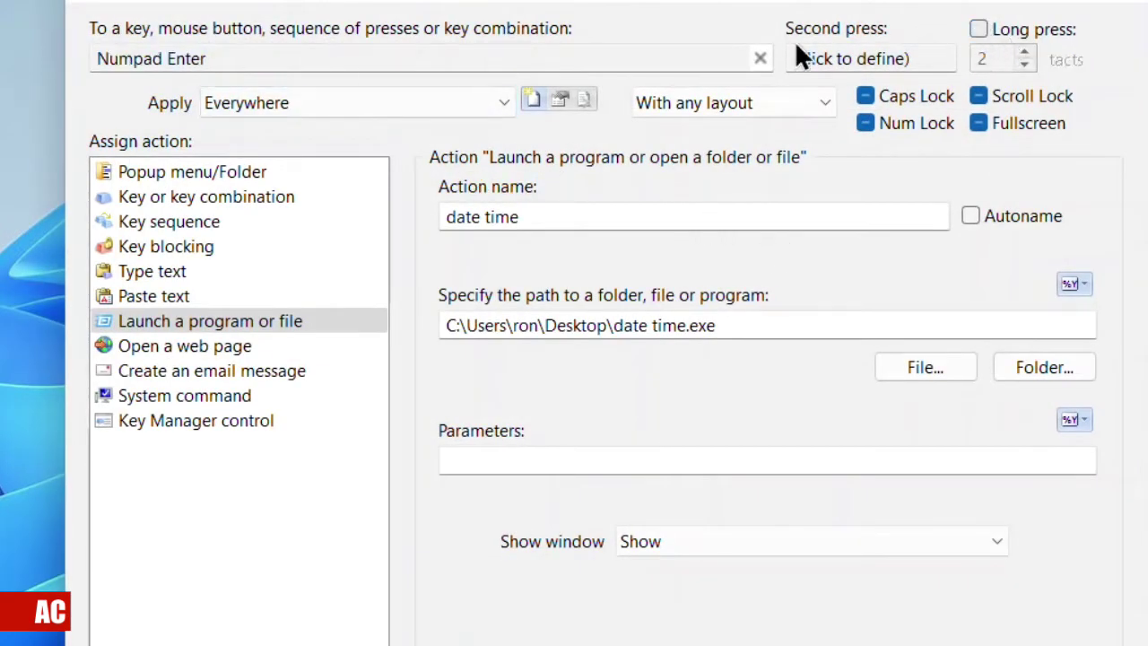
left_click(229, 59)
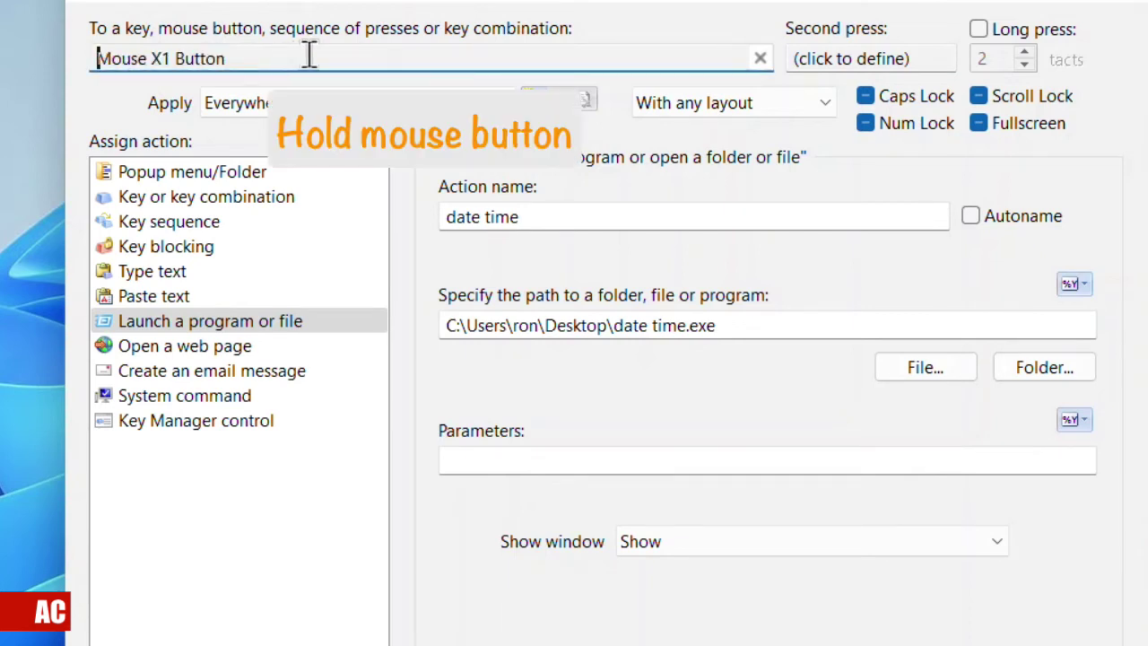
left_click(978, 29)
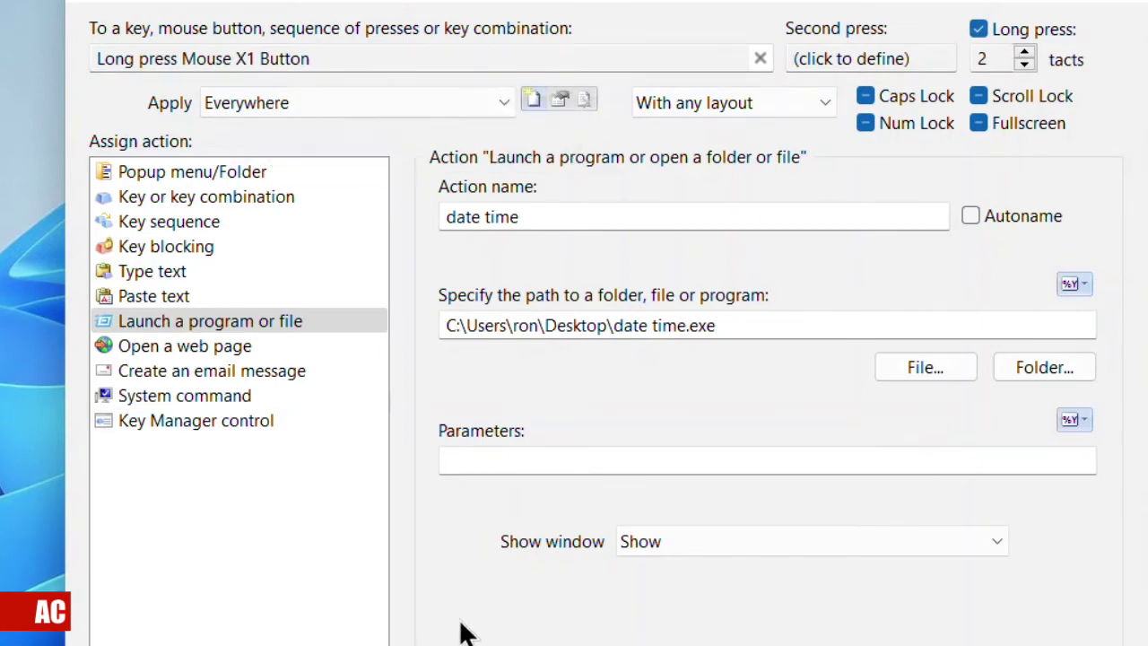
key("Return")
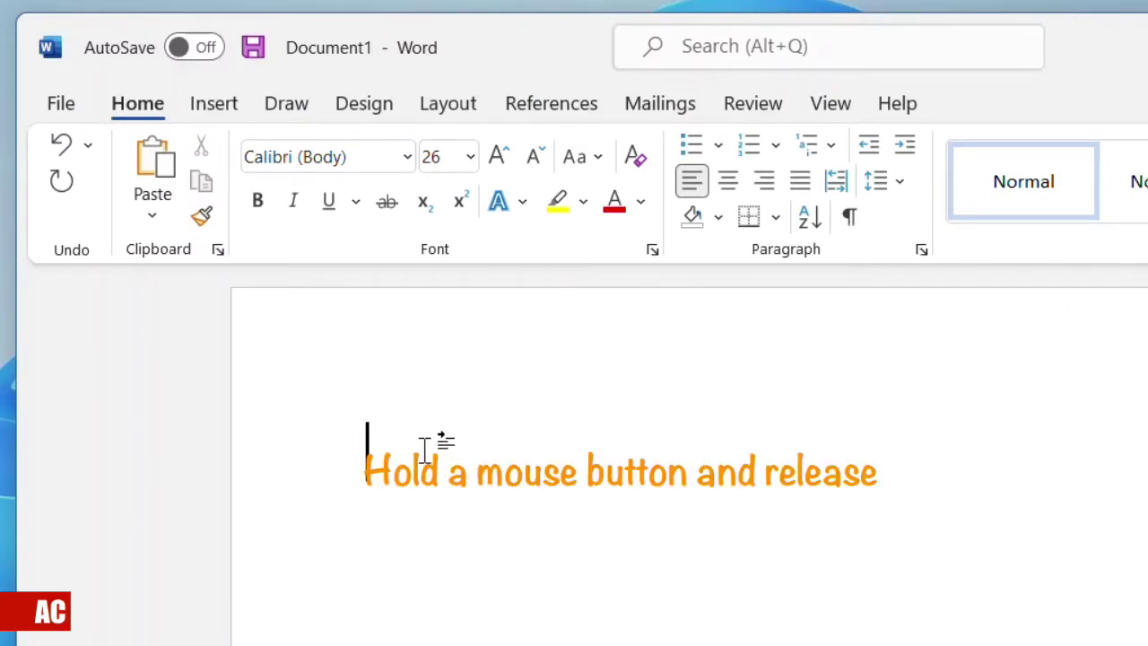
type("2022-02-15_12:19:29 PM")
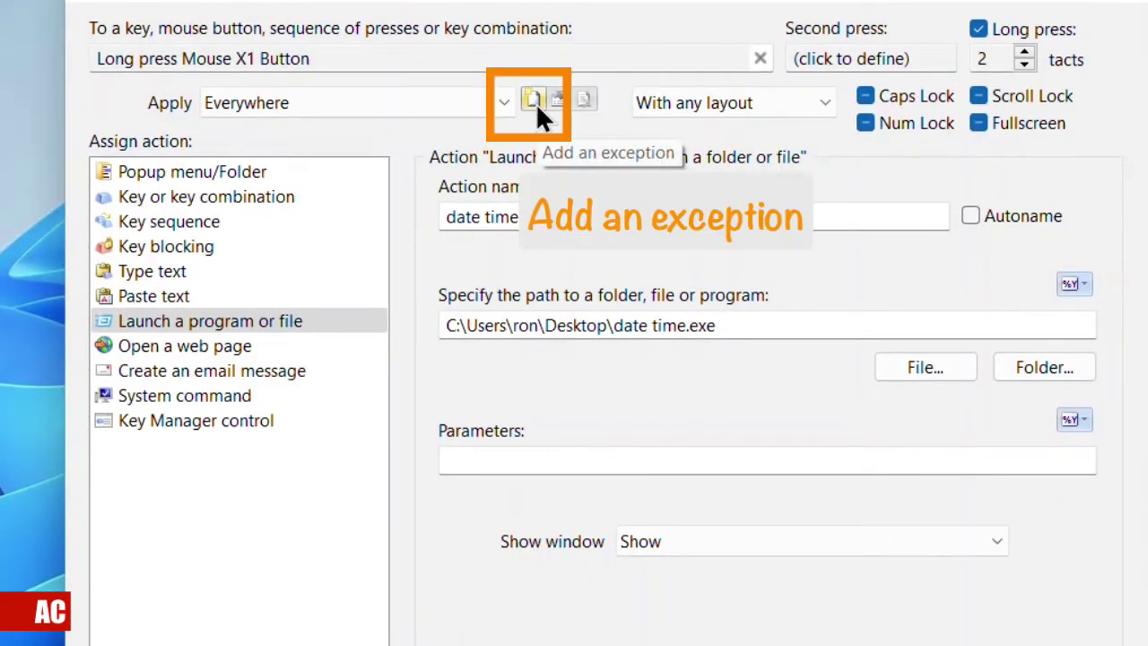
Add an exception that limits the date time action to the running WINWORD.EXE application only, and confirm the edited action.
left_click(535, 102)
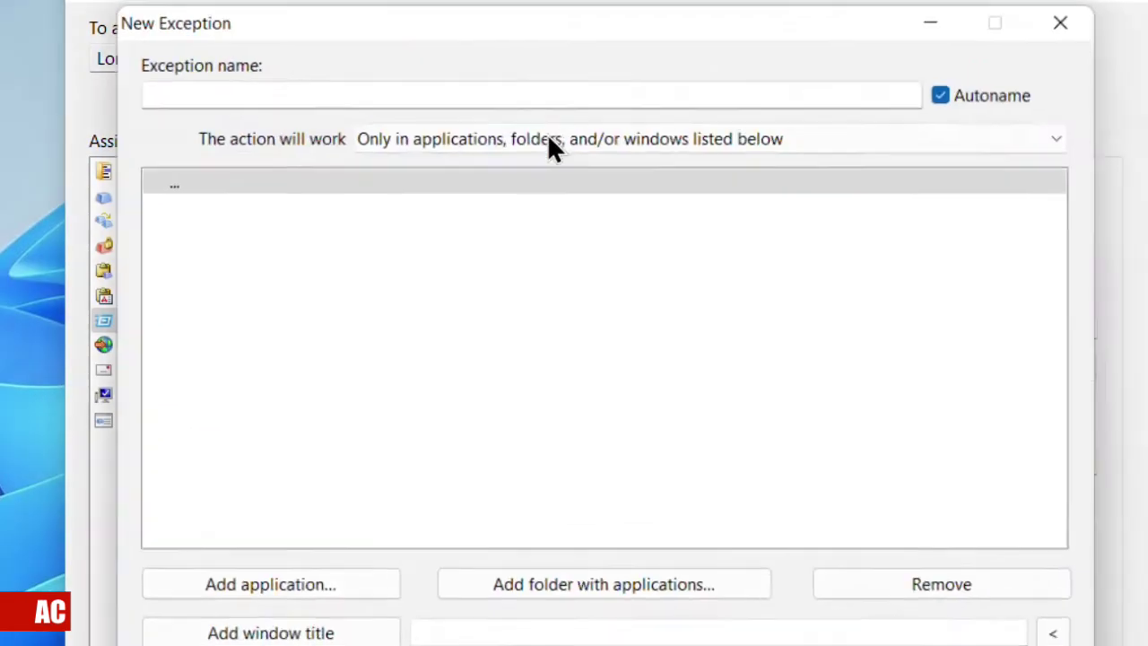
left_click(704, 137)
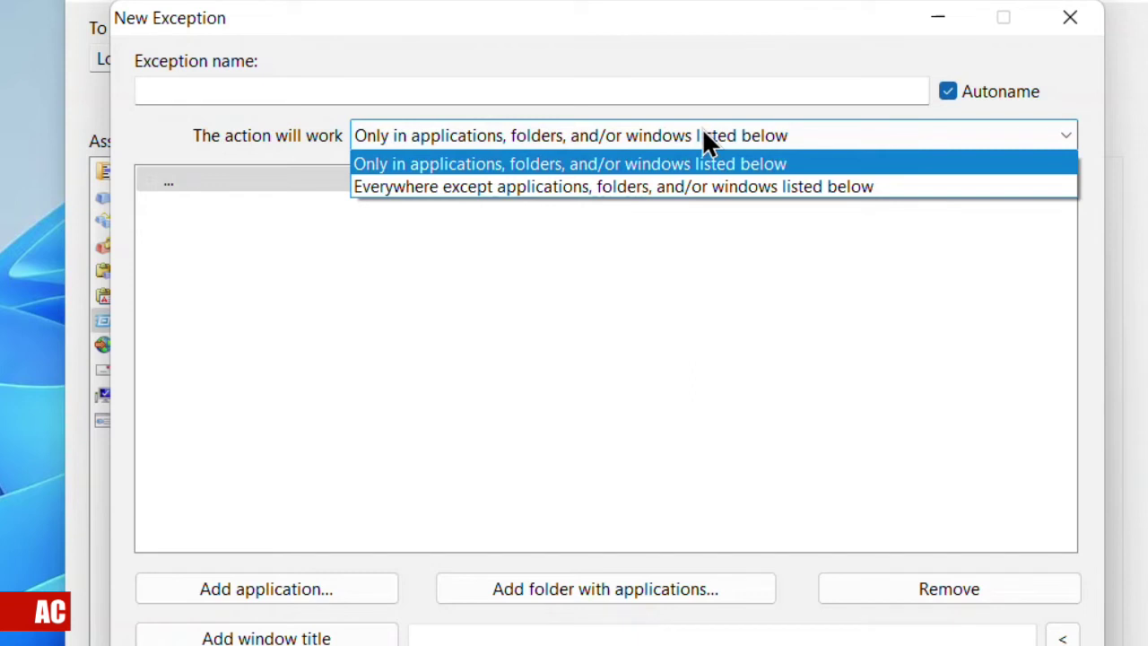
left_click(794, 165)
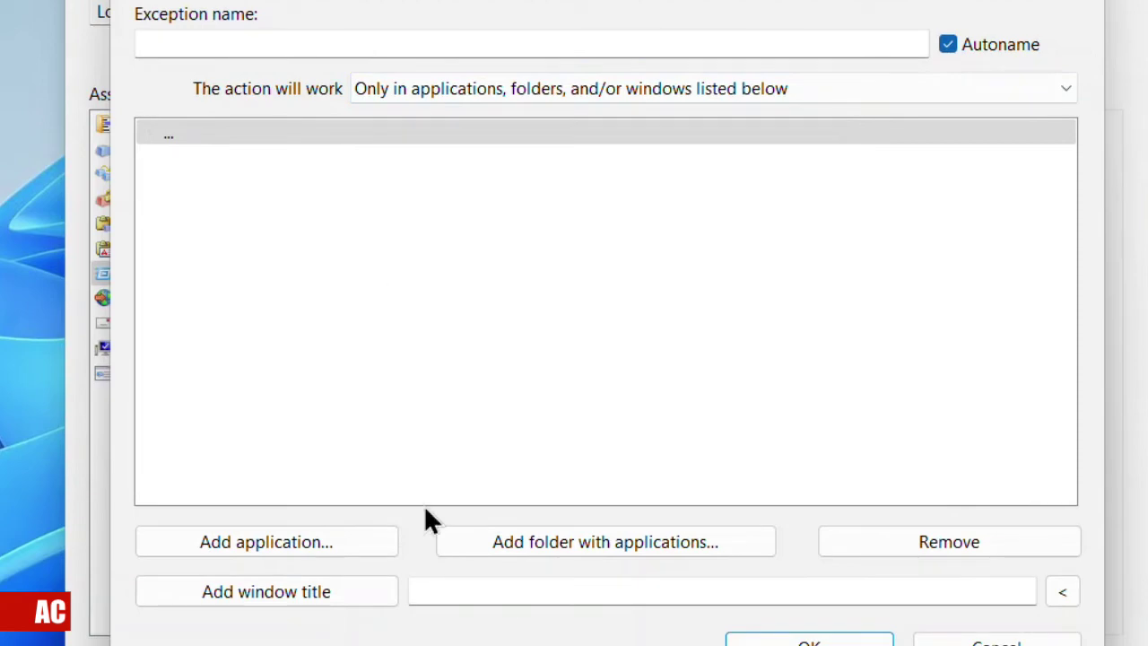
left_click(341, 542)
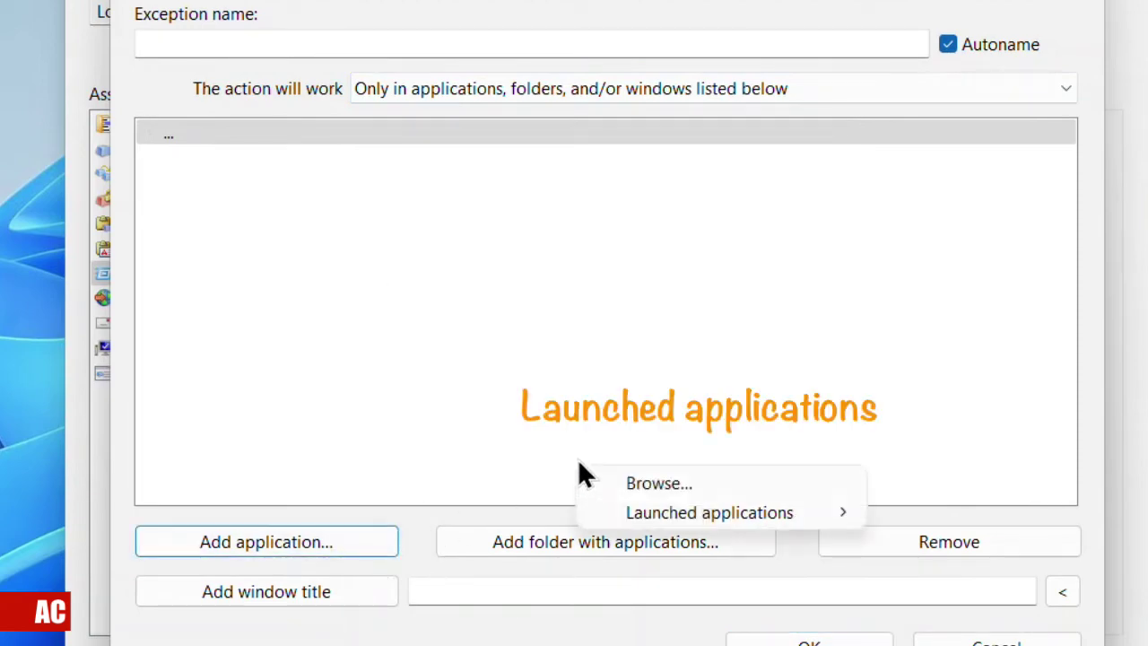
mouse_move(624, 519)
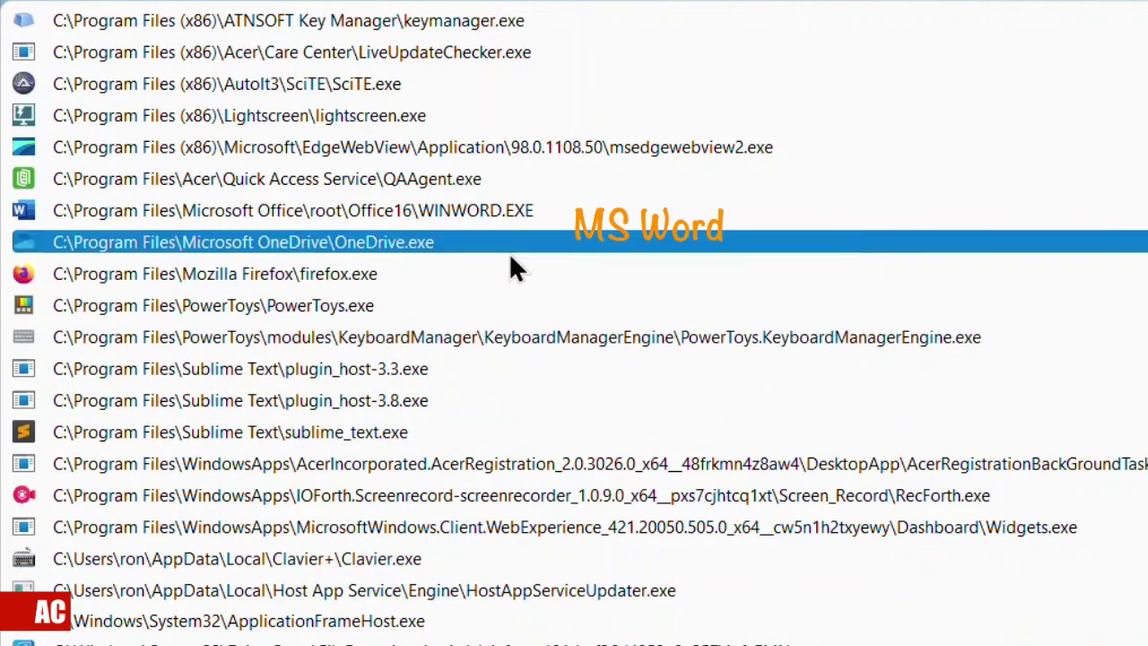
left_click(507, 199)
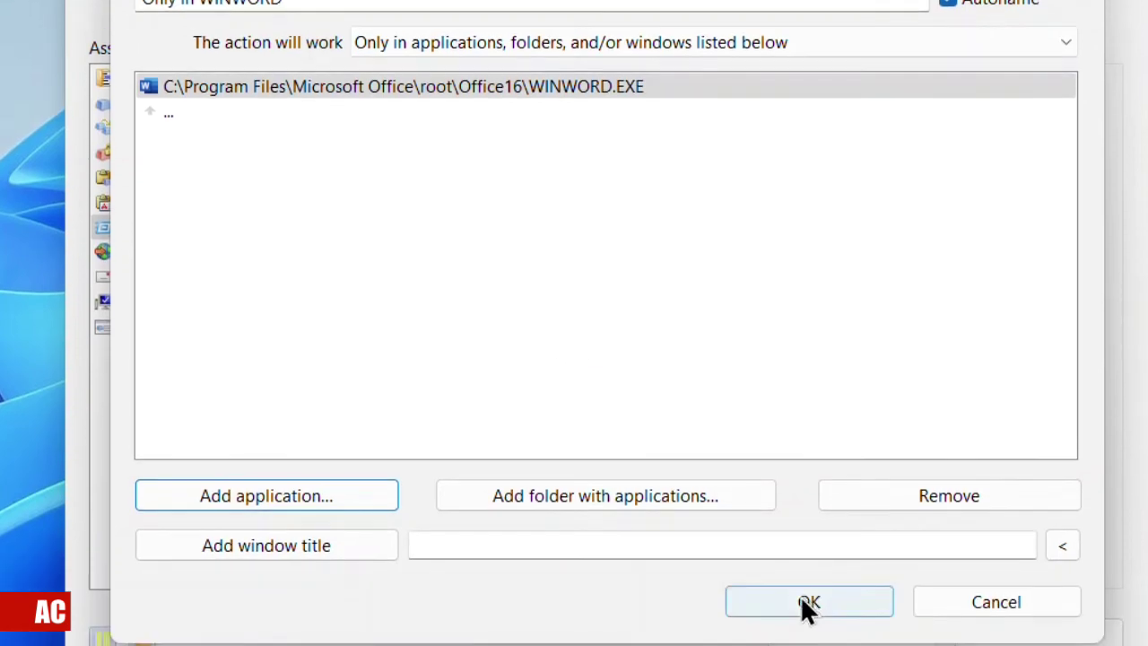
left_click(809, 643)
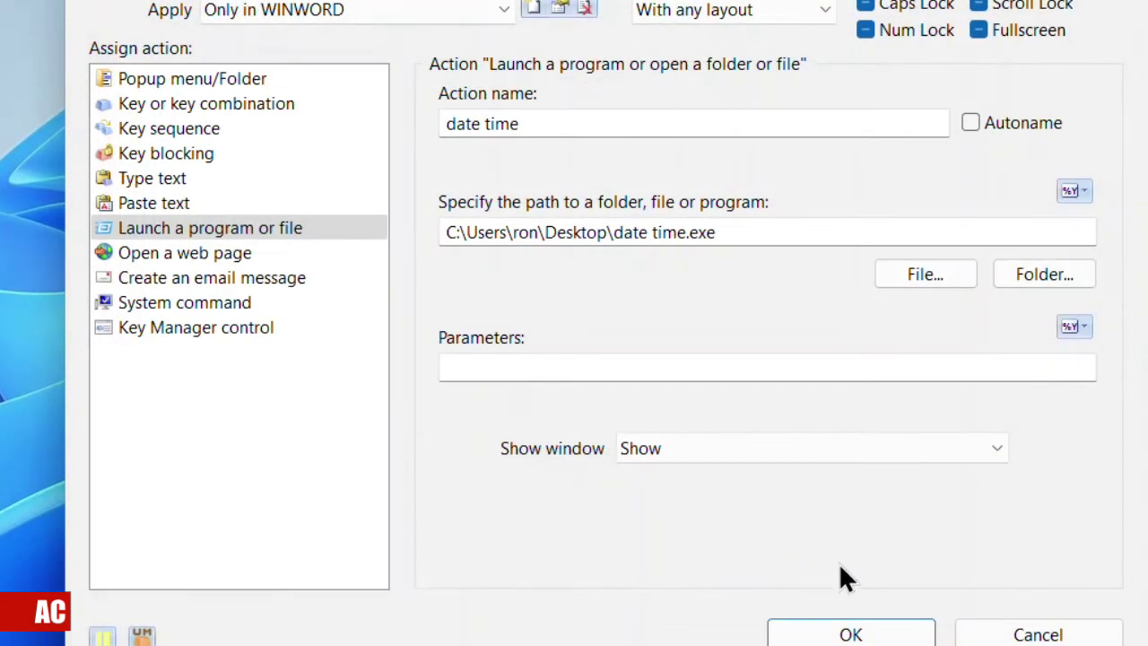
left_click(842, 633)
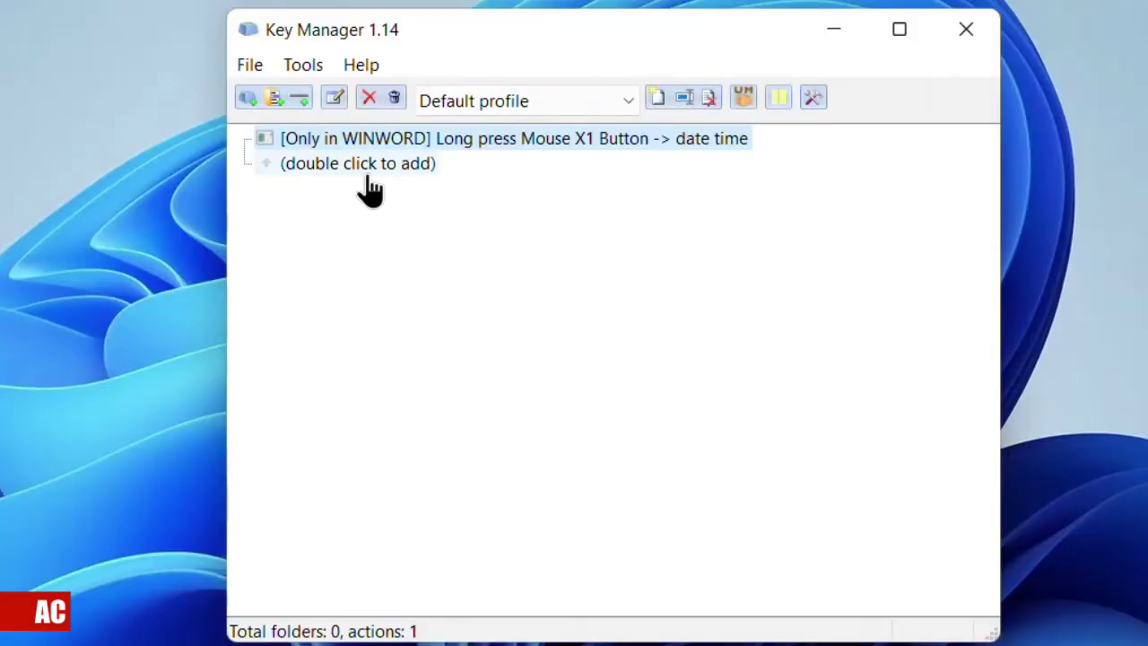
Add a second Key Manager action triggered by a long press of Mouse X1 Button.
double_click(370, 165)
left_click(292, 51)
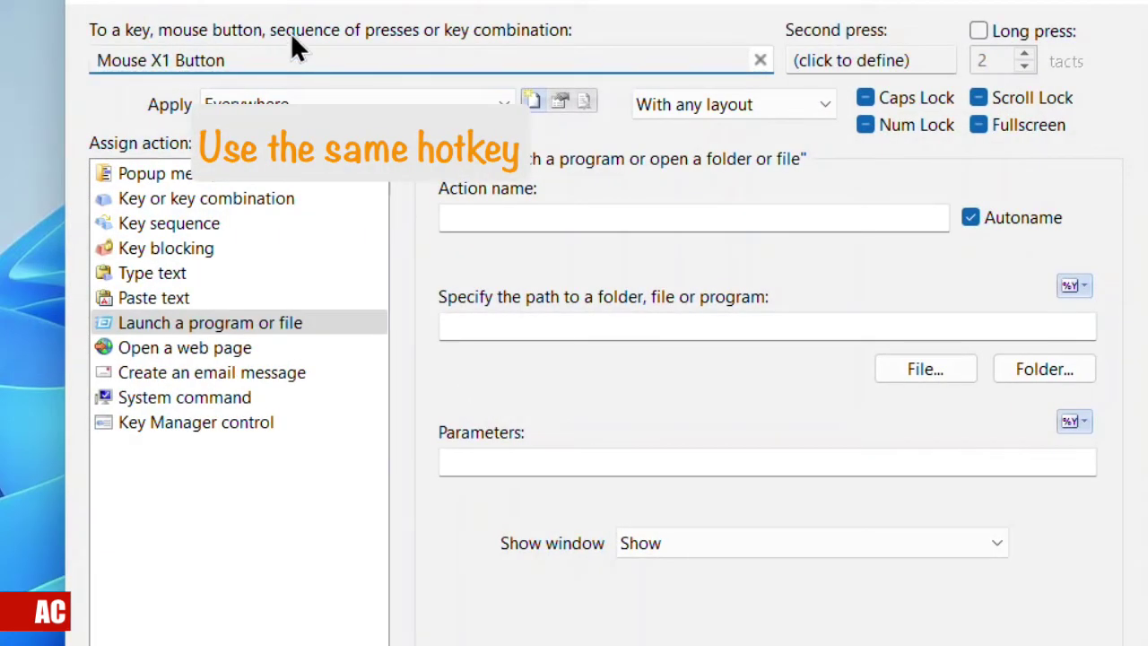
left_click(977, 30)
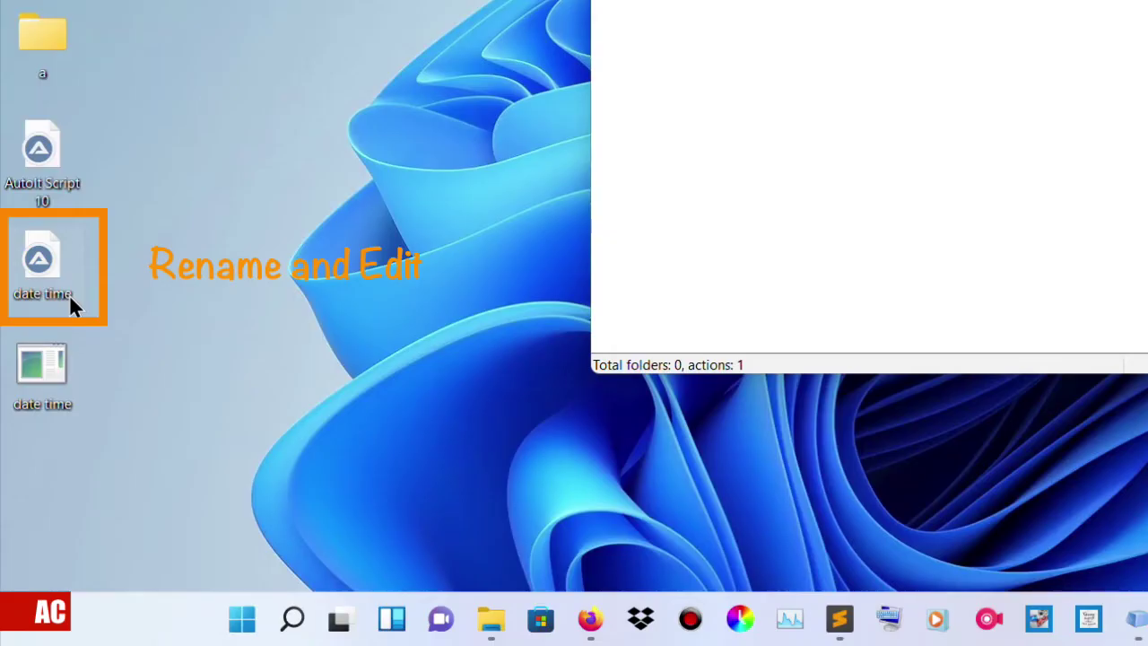
Rename the date time AutoIt script on the Desktop to "date time 2" and open it in SciTE.
key("F2")
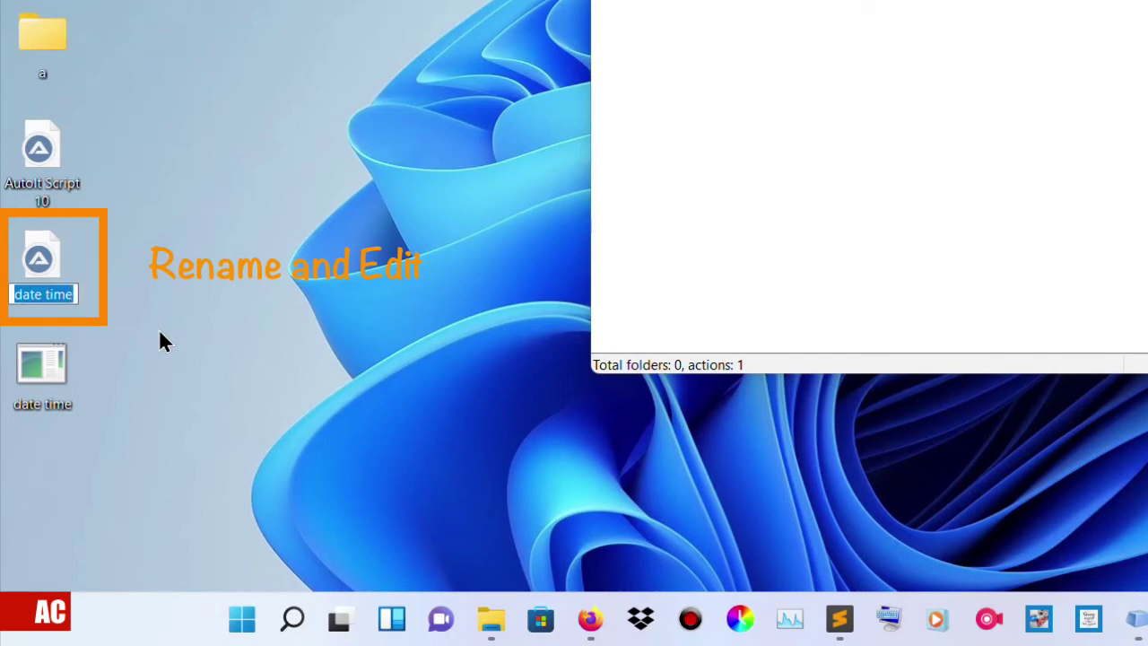
key("End")
type("2")
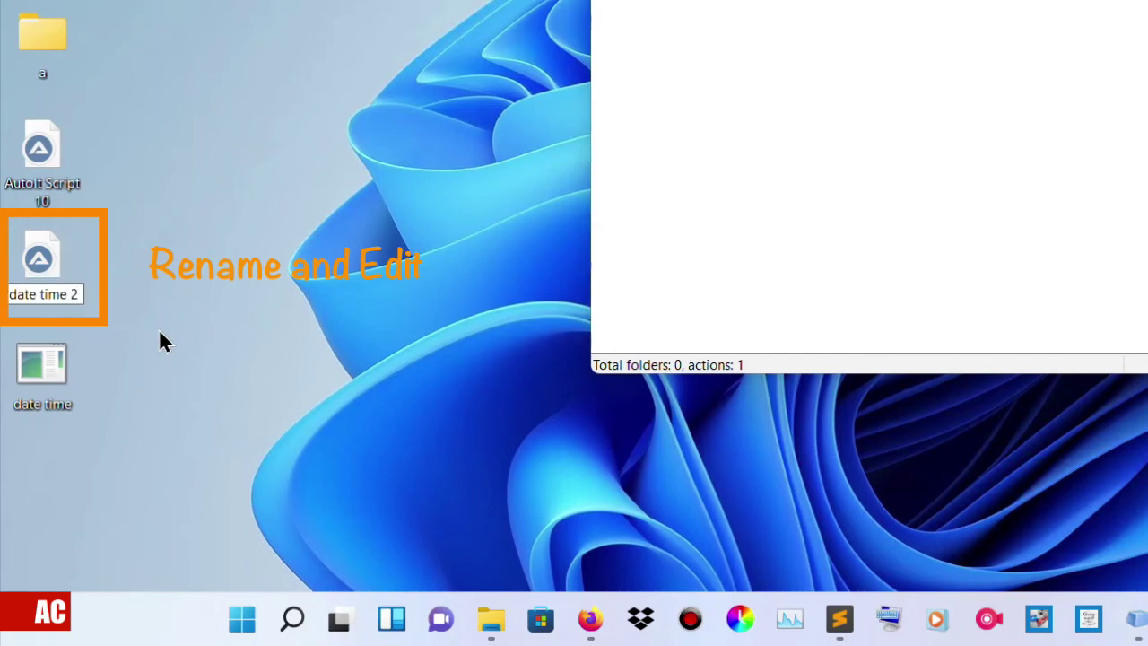
key("Return")
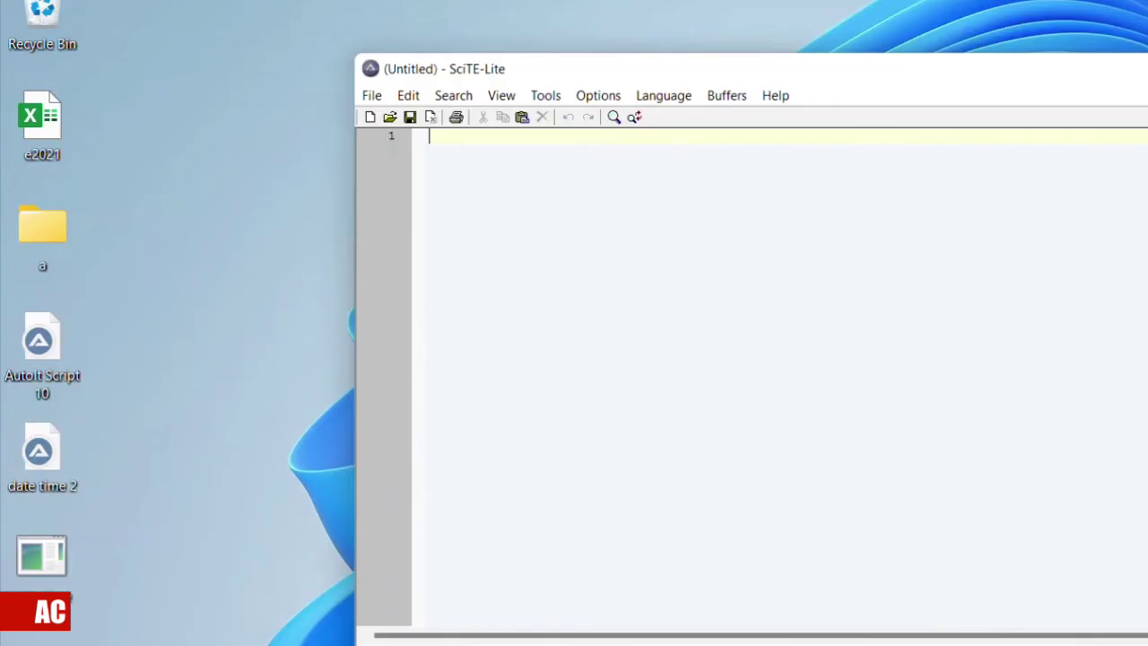
left_click_drag(38, 461, 681, 216)
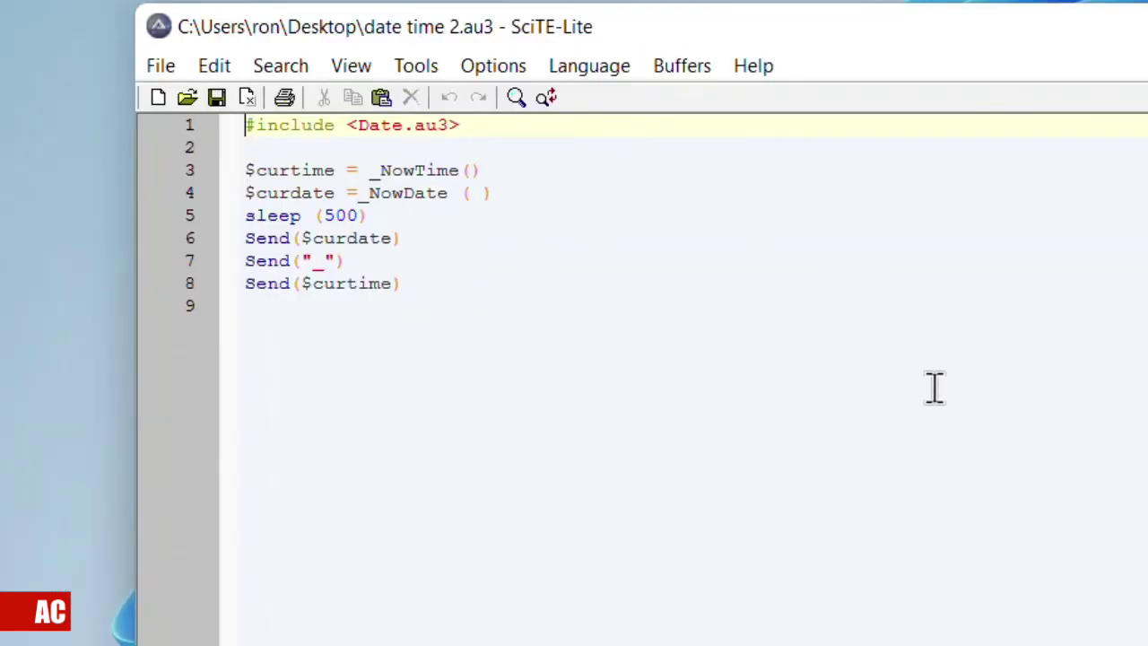
Replace the underscore in line 7's Send command with "...", save the script, and compile it.
left_click(329, 261)
key("BackSpace")
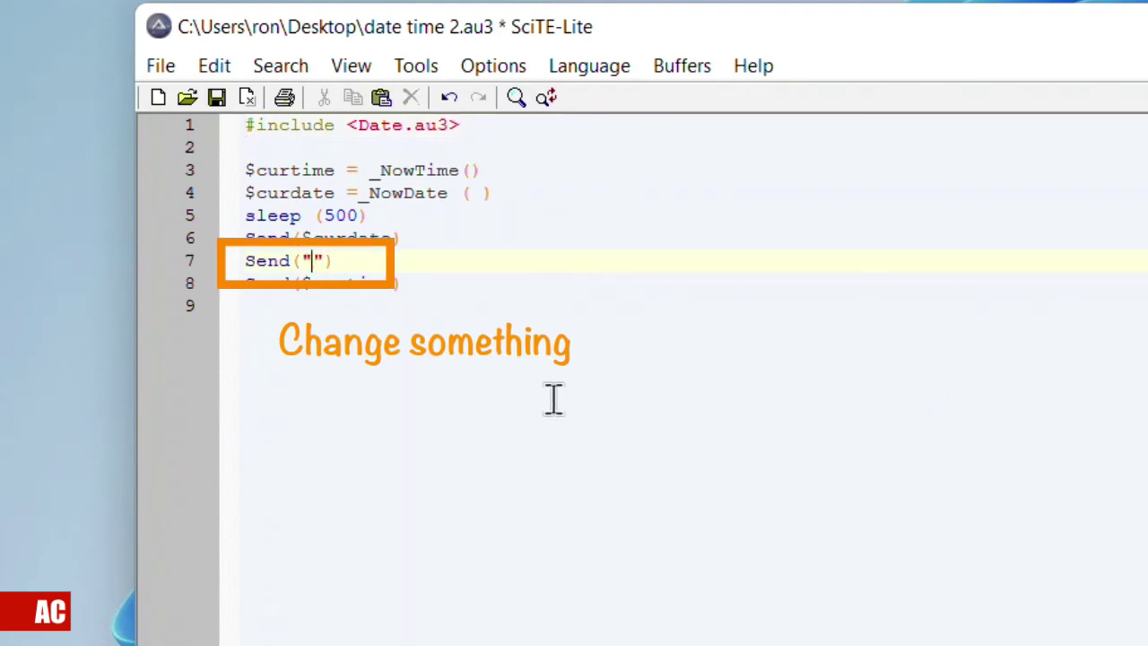
type("...")
key("ctrl+s")
left_click(415, 65)
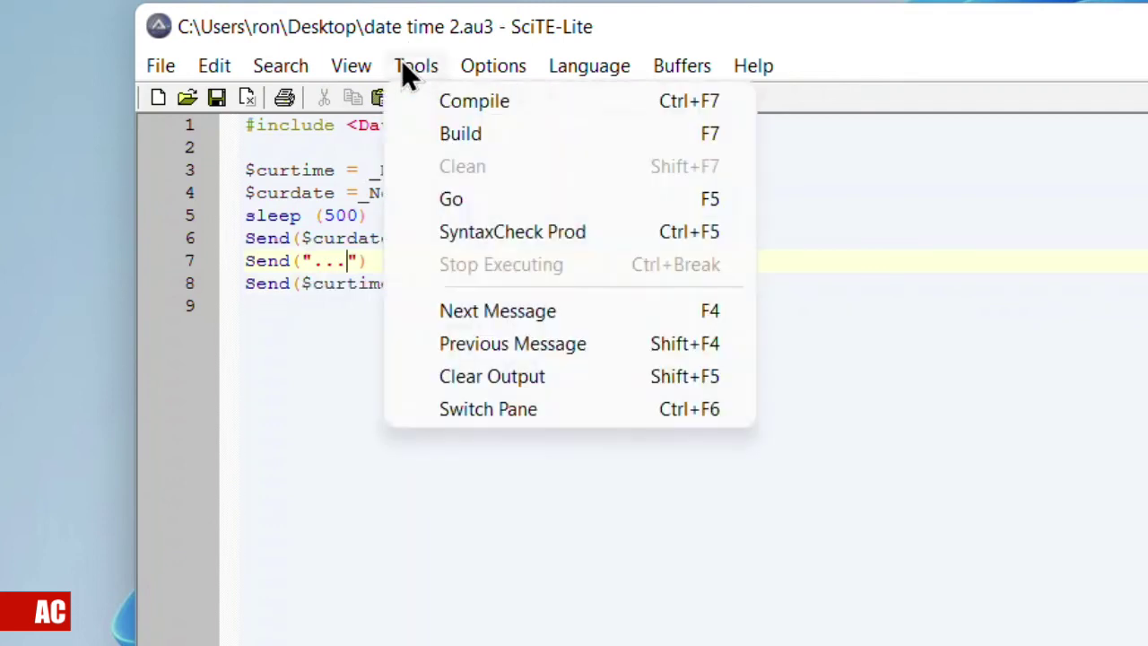
left_click(414, 98)
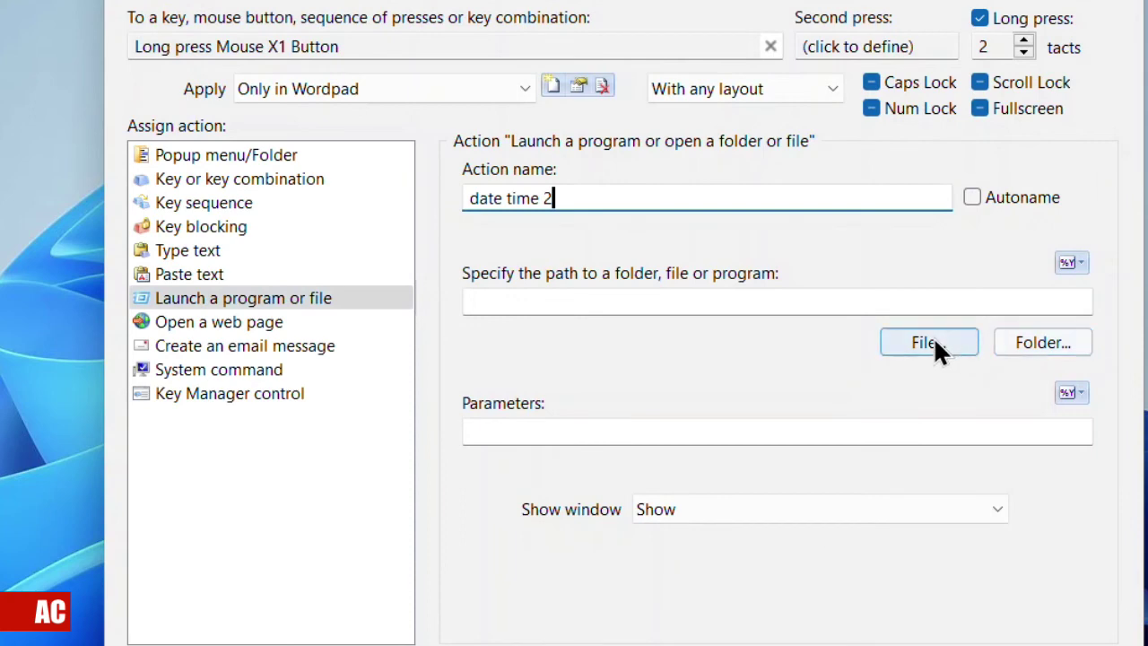
In Key Manager, set date time 2.exe on the Desktop as the program for the WordPad-only action and confirm it.
left_click(933, 340)
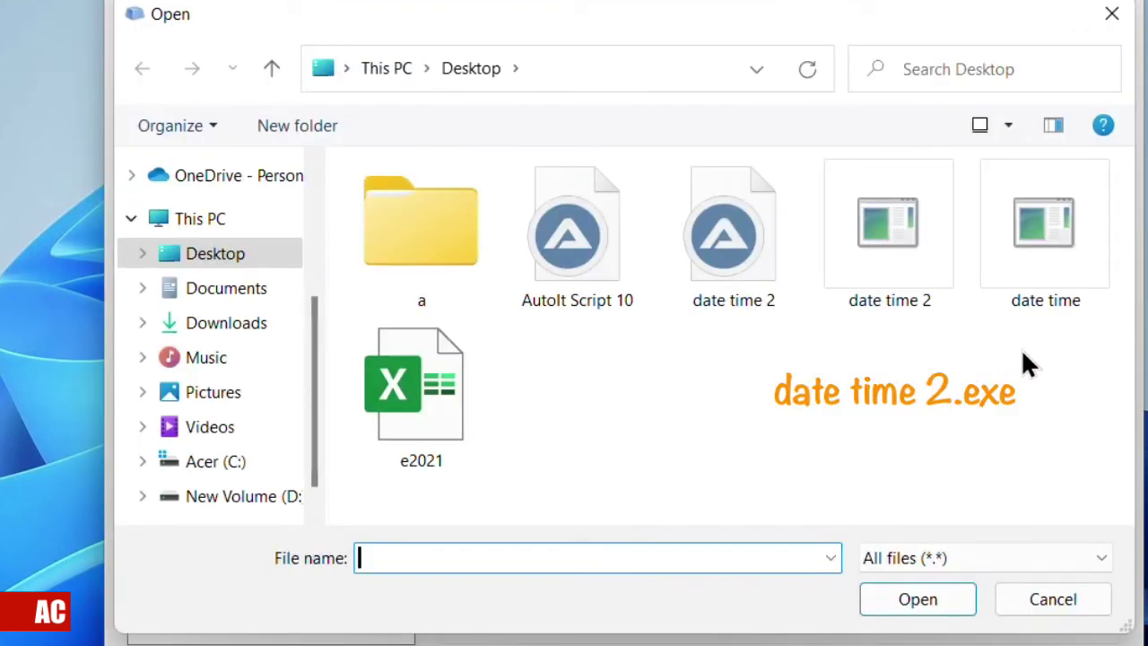
left_click(916, 295)
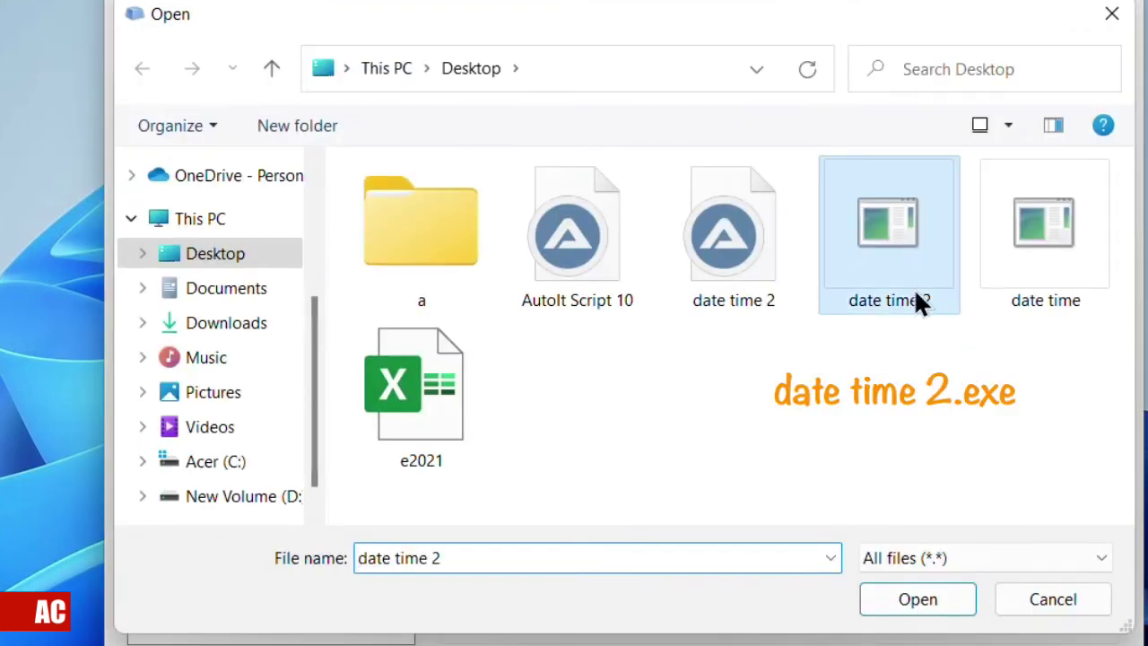
left_click(923, 599)
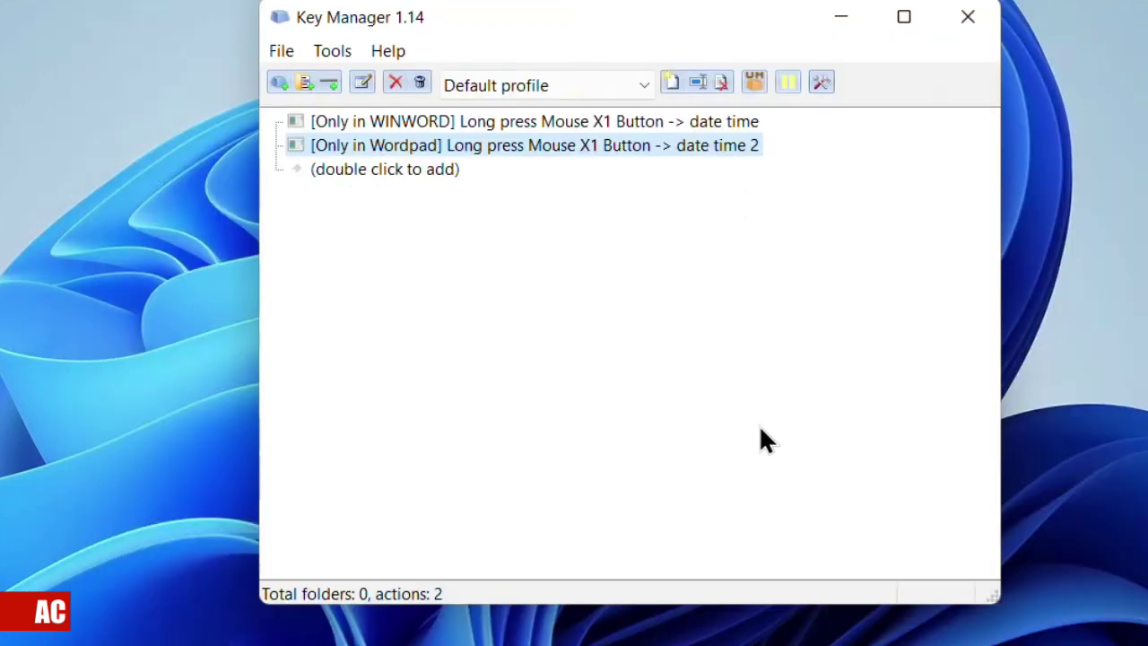
left_click(977, 30)
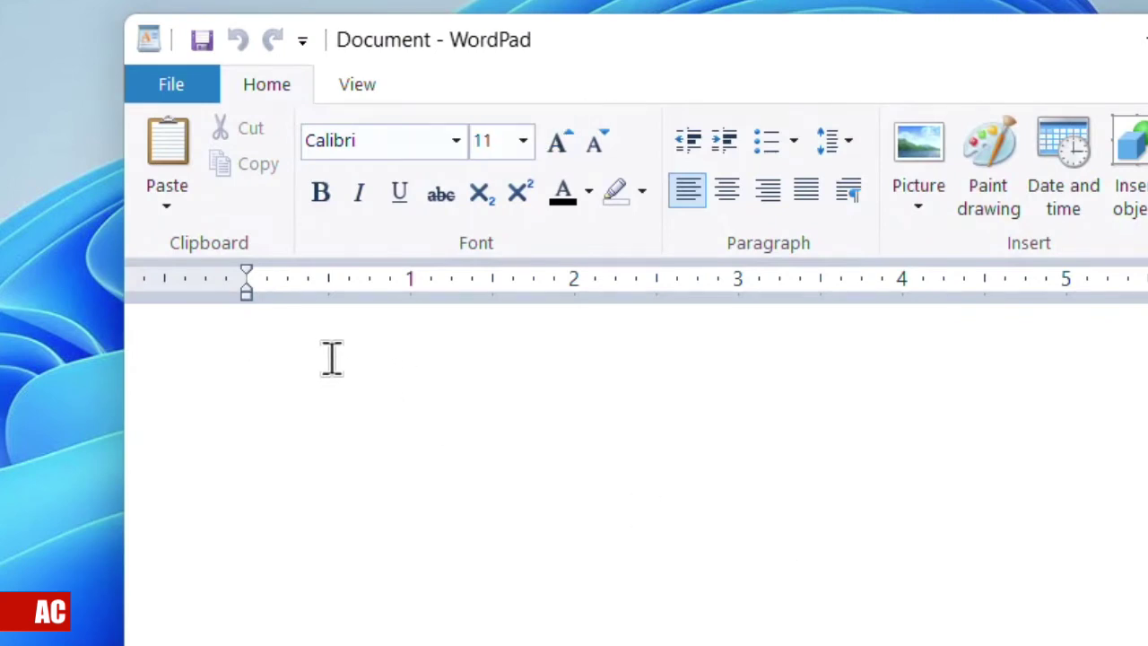
Use the long-press Mouse X1 hotkey to insert the date and time in WordPad and on a new line in Word.
type("2022-02-15.")
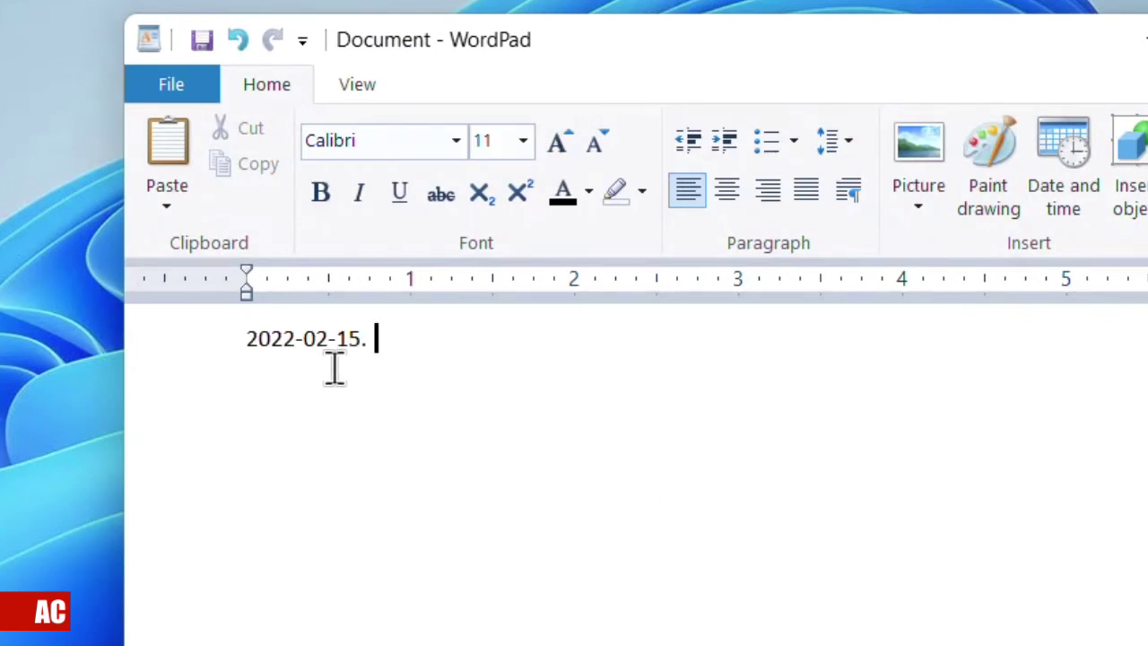
key("BackSpace")
type("..12:48:45 PM")
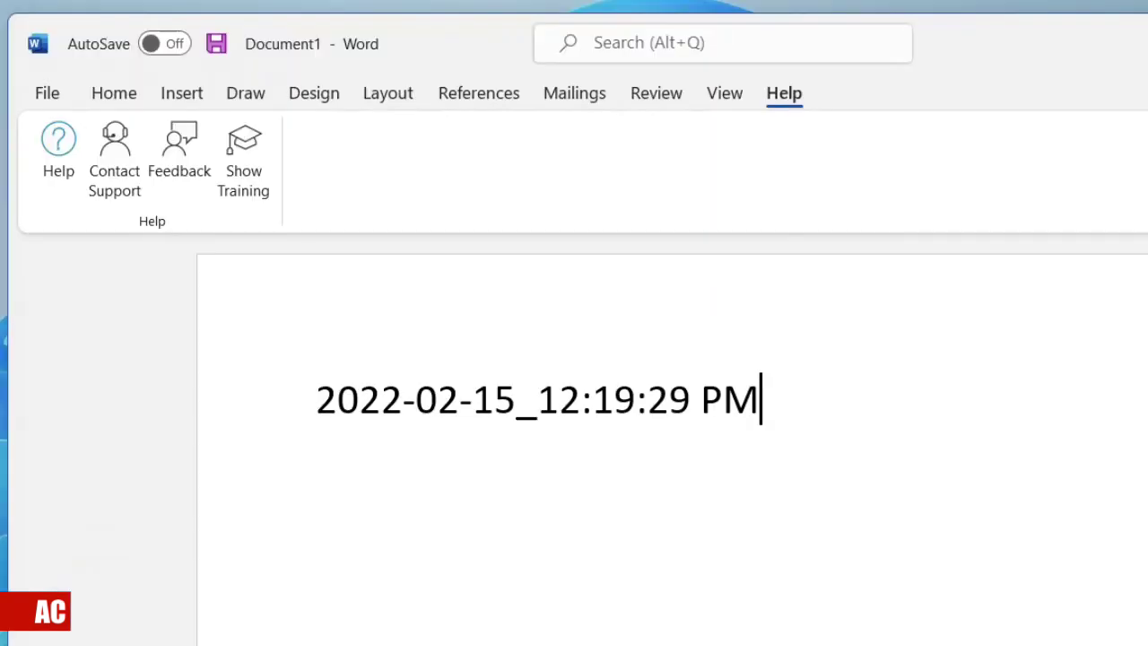
key("Return")
type("2022-02-15_12:49:09 PM")
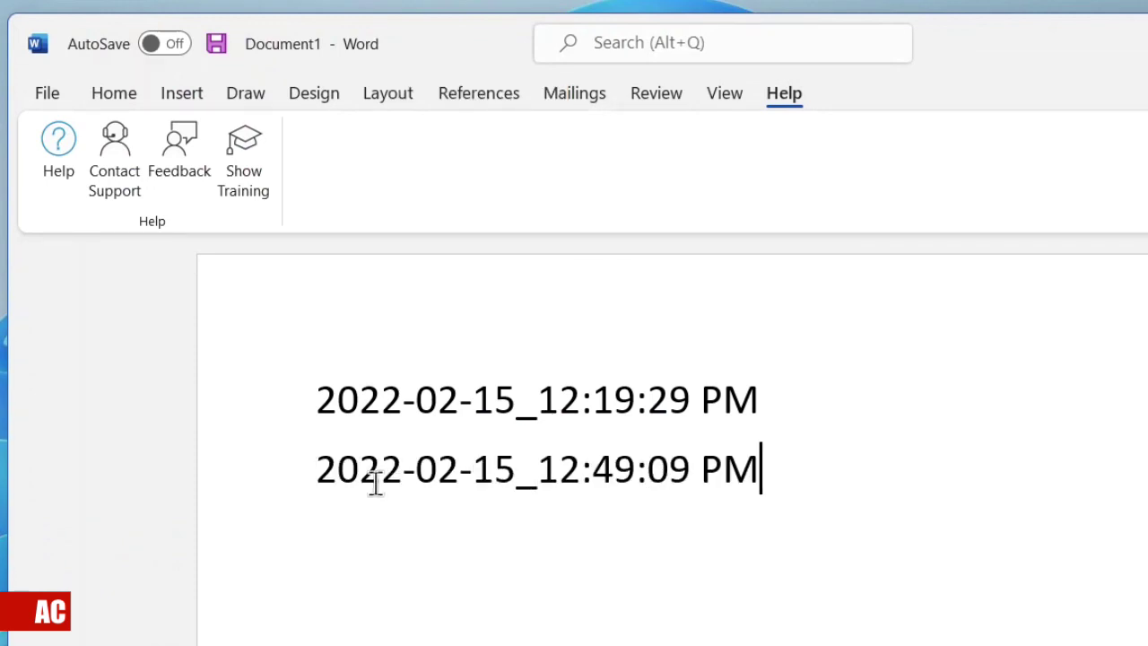